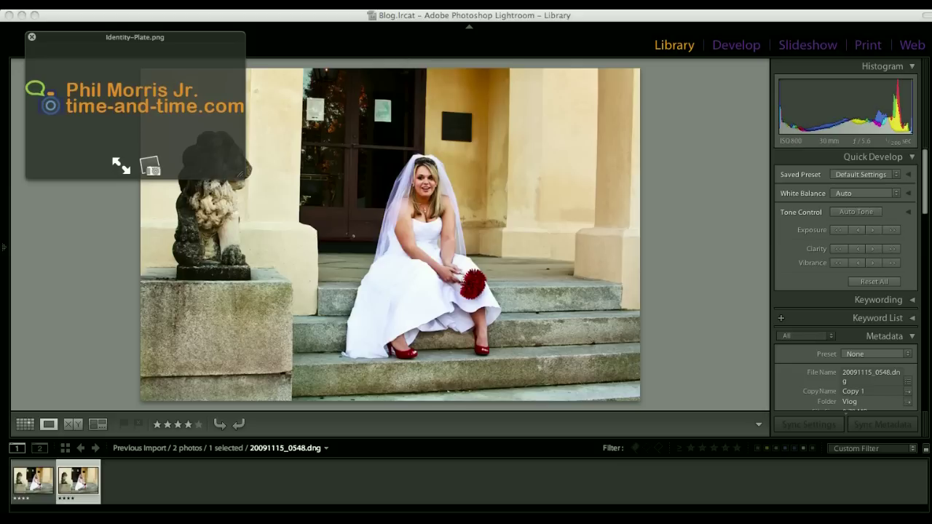
Step: Create a virtual copy of the original 20091115_0548.dng photo
{"action": "left_click", "coordinate": [424, 22]}
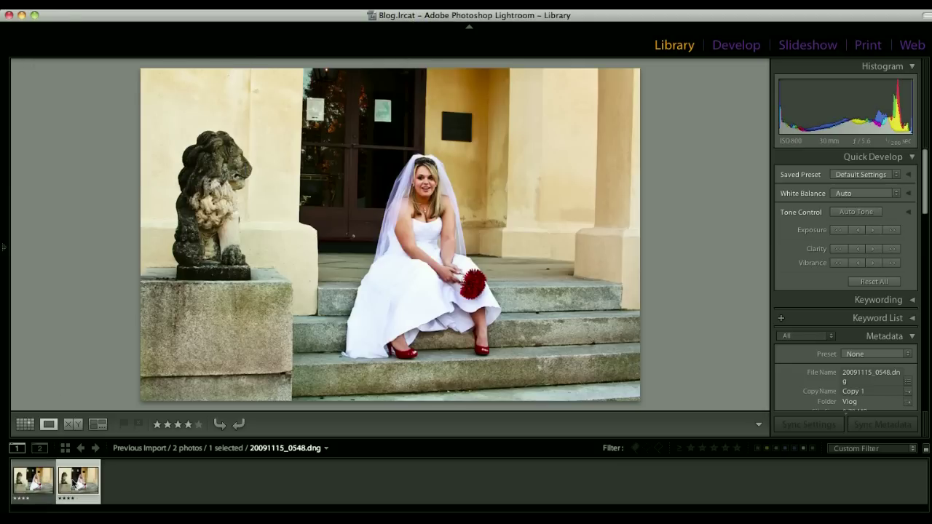
{"action": "left_click", "coordinate": [41, 485]}
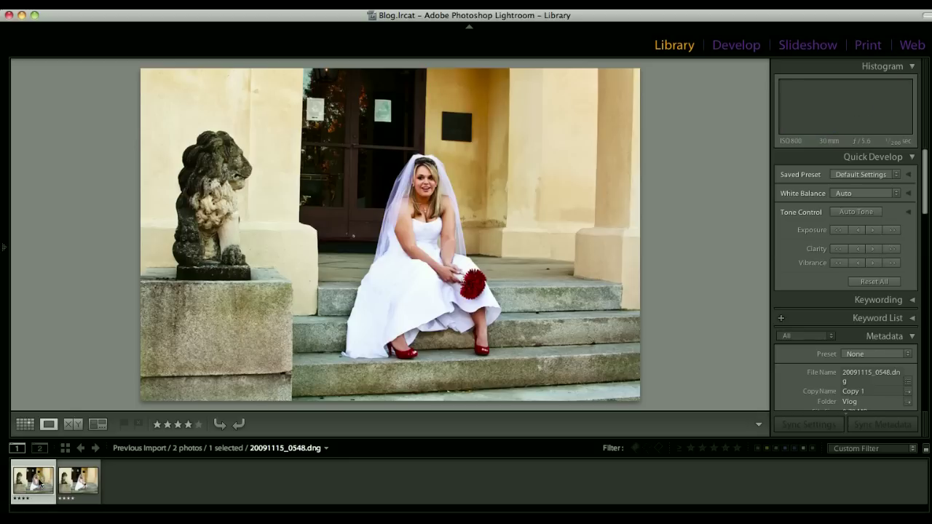
{"action": "right_click", "coordinate": [42, 485]}
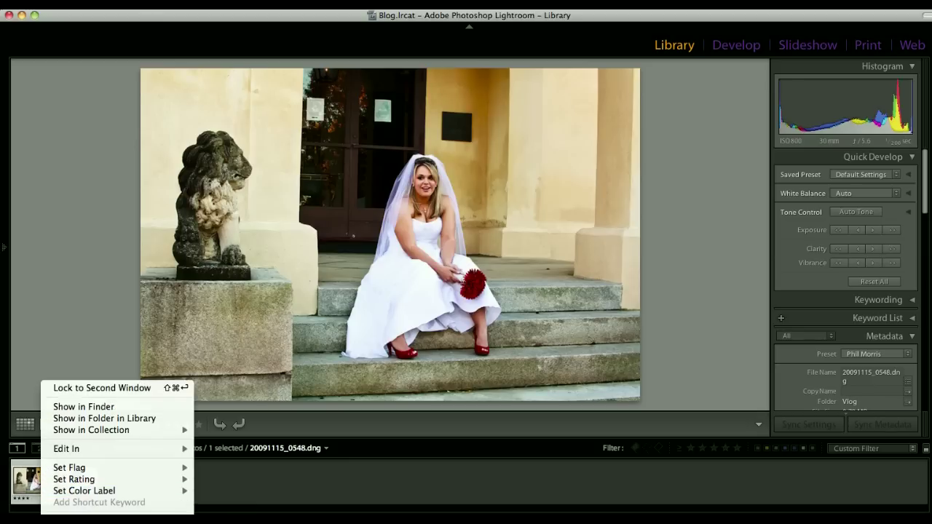
{"action": "left_click", "coordinate": [99, 514]}
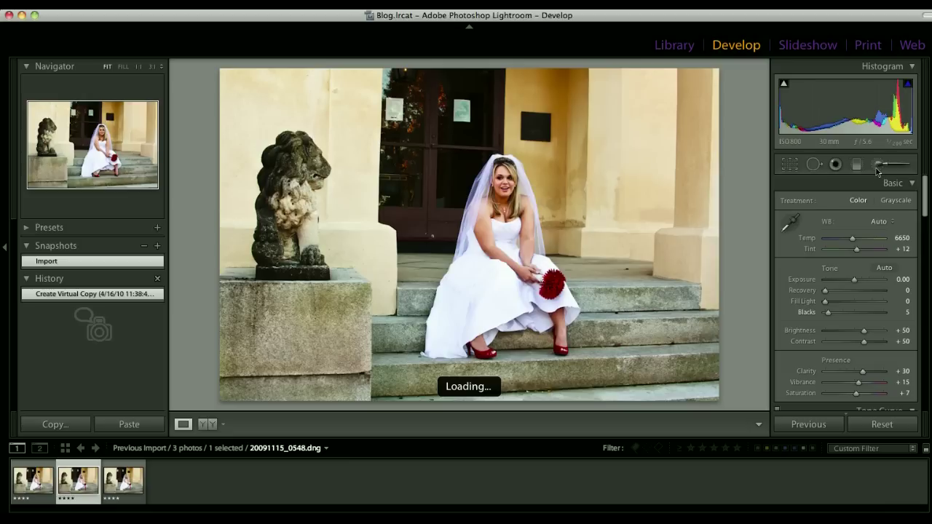
Step: Paint the columns and walls around the bride and lion with the Adjustment Brush at exposure 4.00, enlarging the brush to size 16
{"action": "left_click", "coordinate": [877, 167]}
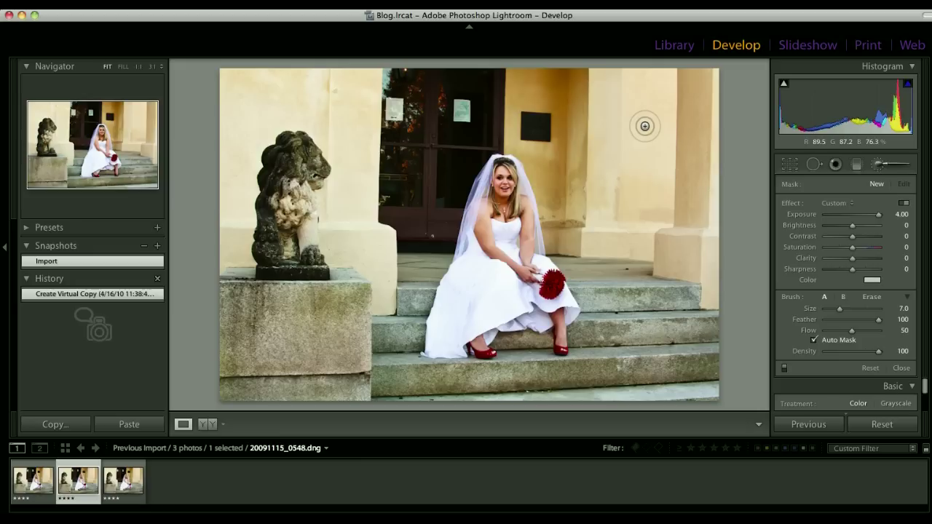
{"action": "mouse_move", "coordinate": [647, 125]}
{"action": "left_mouse_down"}
{"action": "mouse_move", "coordinate": [609, 109]}
{"action": "mouse_move", "coordinate": [642, 136]}
{"action": "mouse_move", "coordinate": [614, 106]}
{"action": "mouse_move", "coordinate": [604, 175]}
{"action": "mouse_move", "coordinate": [639, 134]}
{"action": "mouse_move", "coordinate": [599, 186]}
{"action": "mouse_move", "coordinate": [605, 181]}
{"action": "mouse_move", "coordinate": [627, 204]}
{"action": "mouse_move", "coordinate": [621, 235]}
{"action": "left_mouse_up"}
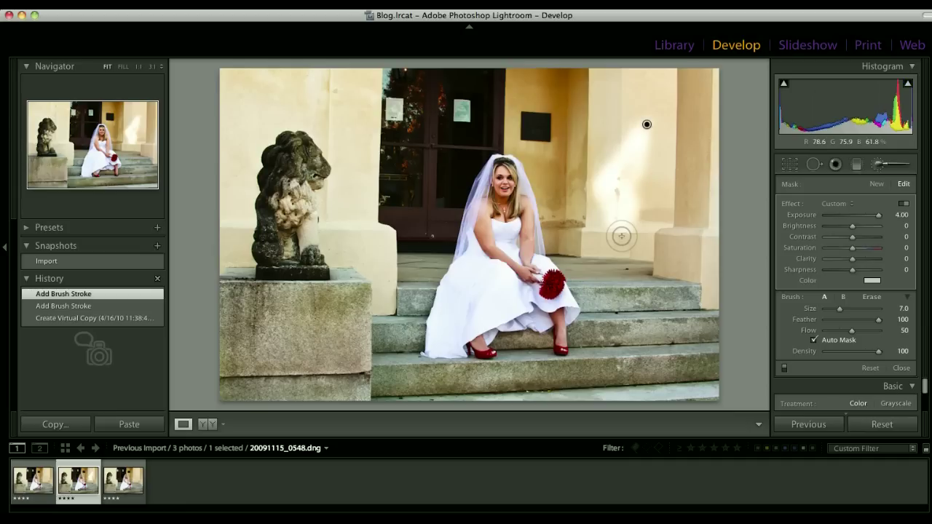
{"action": "scroll", "coordinate": [621, 231], "scroll_direction": "up", "scroll_amount": 8}
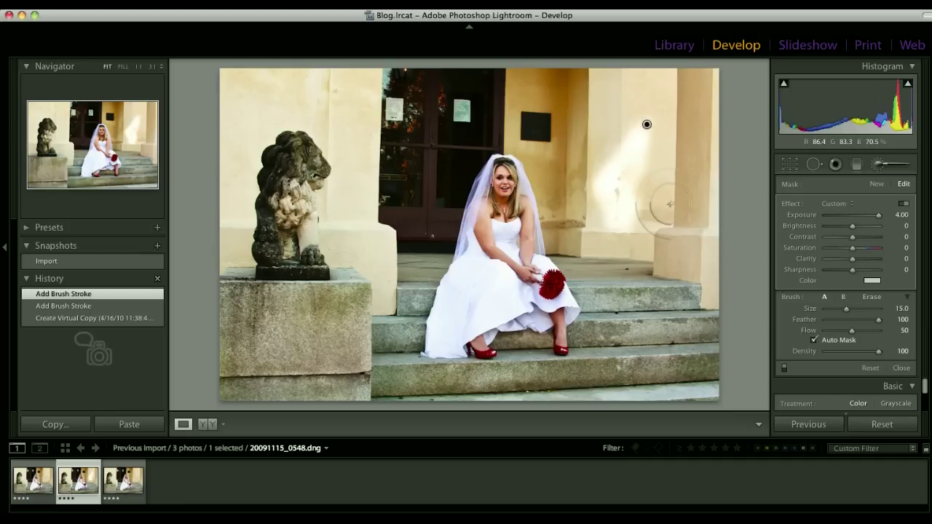
{"action": "mouse_move", "coordinate": [644, 164]}
{"action": "left_mouse_down"}
{"action": "mouse_move", "coordinate": [717, 39]}
{"action": "mouse_move", "coordinate": [657, 46]}
{"action": "mouse_move", "coordinate": [614, 92]}
{"action": "mouse_move", "coordinate": [206, 81]}
{"action": "mouse_move", "coordinate": [369, 100]}
{"action": "mouse_move", "coordinate": [332, 100]}
{"action": "mouse_move", "coordinate": [237, 160]}
{"action": "mouse_move", "coordinate": [343, 104]}
{"action": "mouse_move", "coordinate": [273, 197]}
{"action": "mouse_move", "coordinate": [281, 121]}
{"action": "mouse_move", "coordinate": [251, 164]}
{"action": "mouse_move", "coordinate": [314, 177]}
{"action": "mouse_move", "coordinate": [291, 117]}
{"action": "left_mouse_up"}
{"action": "scroll", "coordinate": [694, 271], "scroll_direction": "up", "scroll_amount": 1}
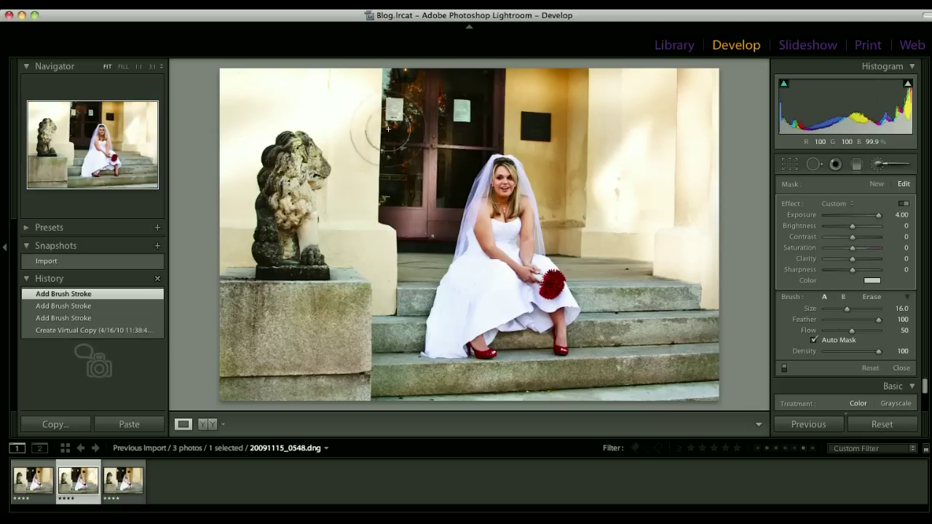
{"action": "left_click_drag", "start_coordinate": [308, 197], "coordinate": [329, 183]}
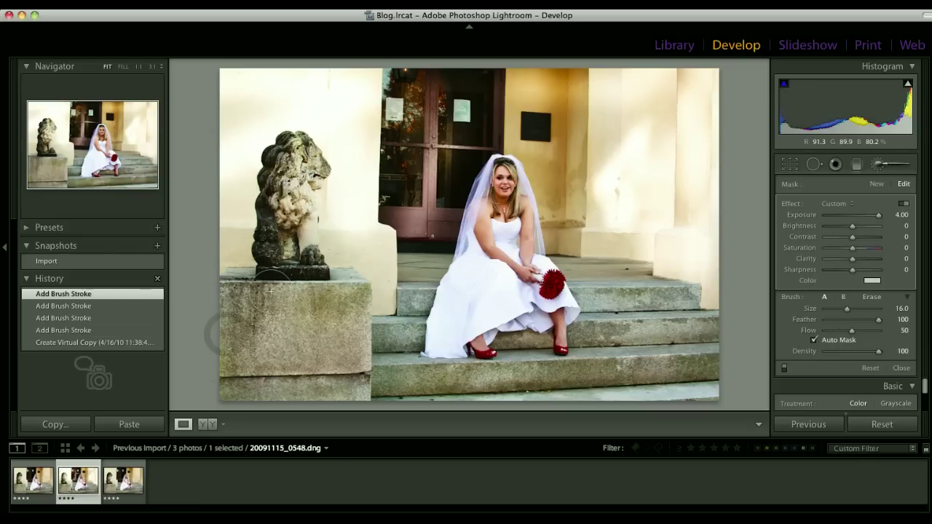
Step: Reduce the brush to size 12 and paint over the lion statue's stone pedestal and the wall beside it
{"action": "key", "text": "bracketleft"}
{"action": "key", "text": "bracketleft"}
{"action": "scroll", "coordinate": [329, 297], "scroll_direction": "down", "scroll_amount": 2}
{"action": "mouse_move", "coordinate": [330, 297]}
{"action": "left_mouse_down"}
{"action": "mouse_move", "coordinate": [318, 391]}
{"action": "mouse_move", "coordinate": [391, 244]}
{"action": "left_mouse_up"}
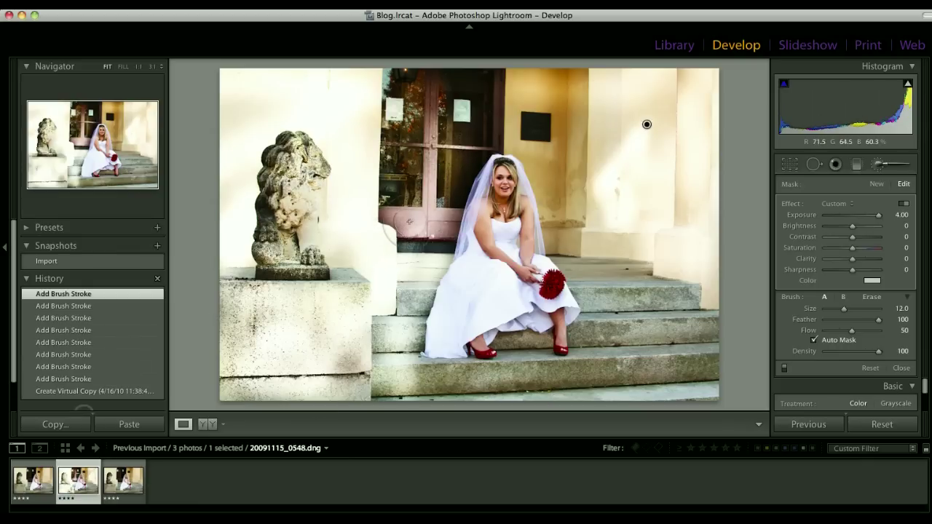
Step: Extend the brush mask over the doors, remaining walls and stone steps around the bride, using a brush size up to 20
{"action": "mouse_move", "coordinate": [381, 205]}
{"action": "left_mouse_down"}
{"action": "mouse_move", "coordinate": [449, 154]}
{"action": "mouse_move", "coordinate": [469, 157]}
{"action": "mouse_move", "coordinate": [451, 193]}
{"action": "mouse_move", "coordinate": [482, 145]}
{"action": "left_mouse_up"}
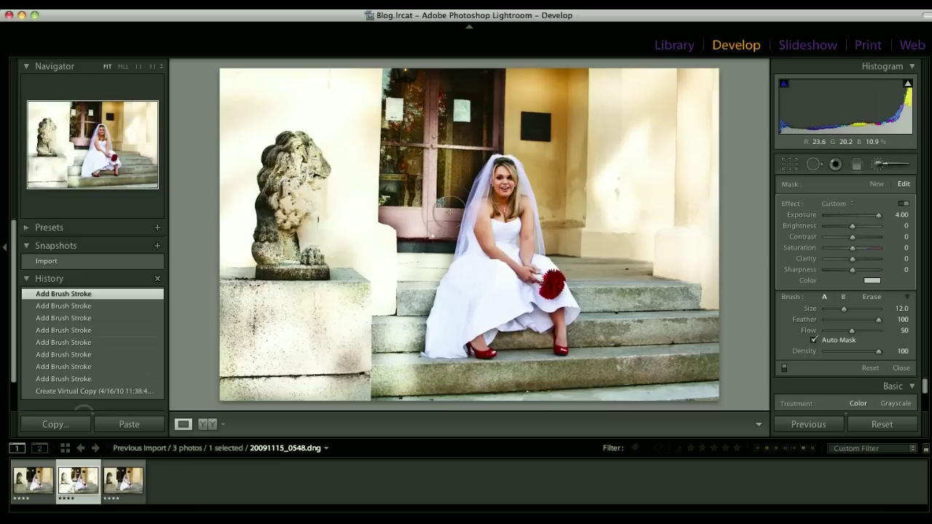
{"action": "mouse_move", "coordinate": [440, 167]}
{"action": "left_mouse_down"}
{"action": "mouse_move", "coordinate": [463, 115]}
{"action": "mouse_move", "coordinate": [550, 175]}
{"action": "mouse_move", "coordinate": [531, 140]}
{"action": "mouse_move", "coordinate": [548, 200]}
{"action": "mouse_move", "coordinate": [535, 109]}
{"action": "mouse_move", "coordinate": [564, 138]}
{"action": "mouse_move", "coordinate": [585, 77]}
{"action": "mouse_move", "coordinate": [456, 90]}
{"action": "mouse_move", "coordinate": [291, 189]}
{"action": "mouse_move", "coordinate": [261, 259]}
{"action": "mouse_move", "coordinate": [305, 265]}
{"action": "left_mouse_up"}
{"action": "mouse_move", "coordinate": [397, 431]}
{"action": "left_mouse_down"}
{"action": "mouse_move", "coordinate": [333, 354]}
{"action": "mouse_move", "coordinate": [440, 392]}
{"action": "mouse_move", "coordinate": [473, 383]}
{"action": "left_mouse_up"}
{"action": "mouse_move", "coordinate": [405, 382]}
{"action": "left_mouse_down"}
{"action": "mouse_move", "coordinate": [717, 388]}
{"action": "mouse_move", "coordinate": [674, 355]}
{"action": "mouse_move", "coordinate": [692, 330]}
{"action": "mouse_move", "coordinate": [687, 358]}
{"action": "mouse_move", "coordinate": [690, 289]}
{"action": "mouse_move", "coordinate": [699, 285]}
{"action": "mouse_move", "coordinate": [715, 351]}
{"action": "mouse_move", "coordinate": [702, 403]}
{"action": "mouse_move", "coordinate": [672, 333]}
{"action": "left_mouse_up"}
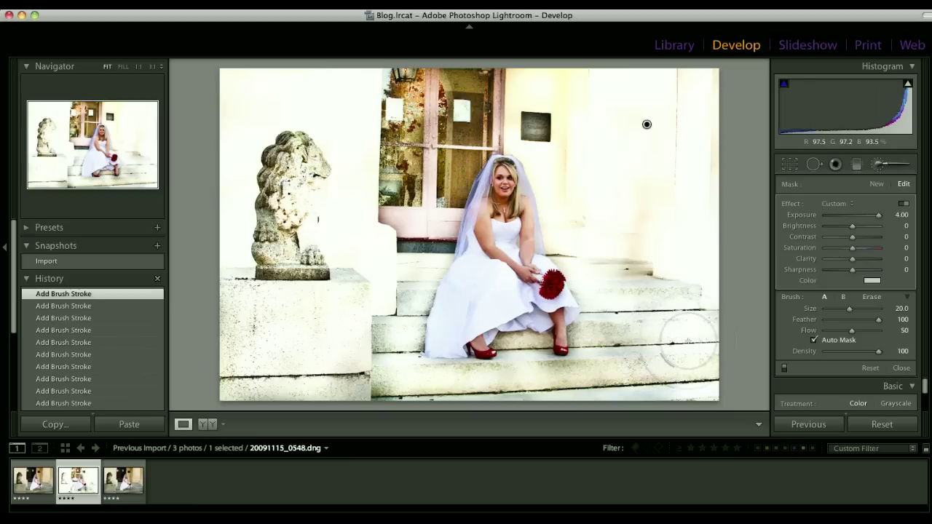
Step: Turn off Auto Mask and fill in the columns, steps, lion and pedestal away from the bride with brush size 22 to 23
{"action": "left_click", "coordinate": [815, 340]}
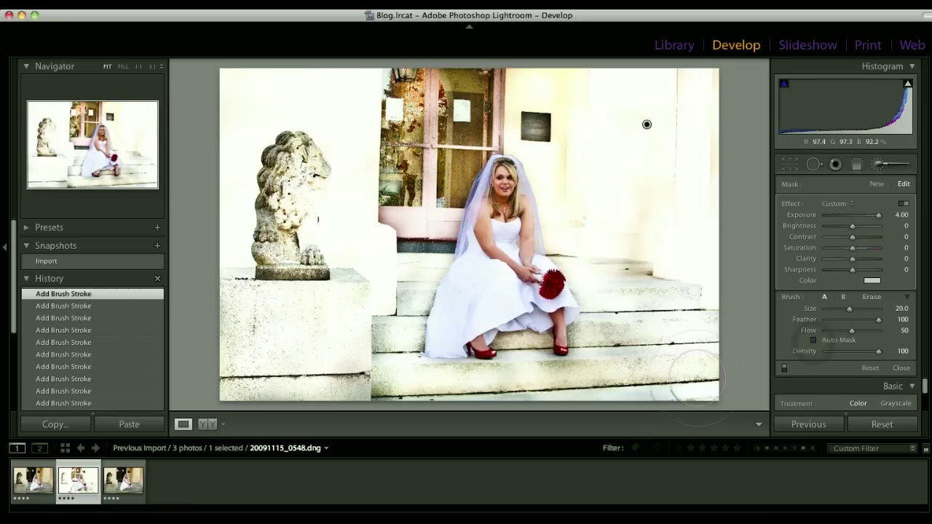
{"action": "scroll", "coordinate": [677, 365], "scroll_direction": "up", "scroll_amount": 1}
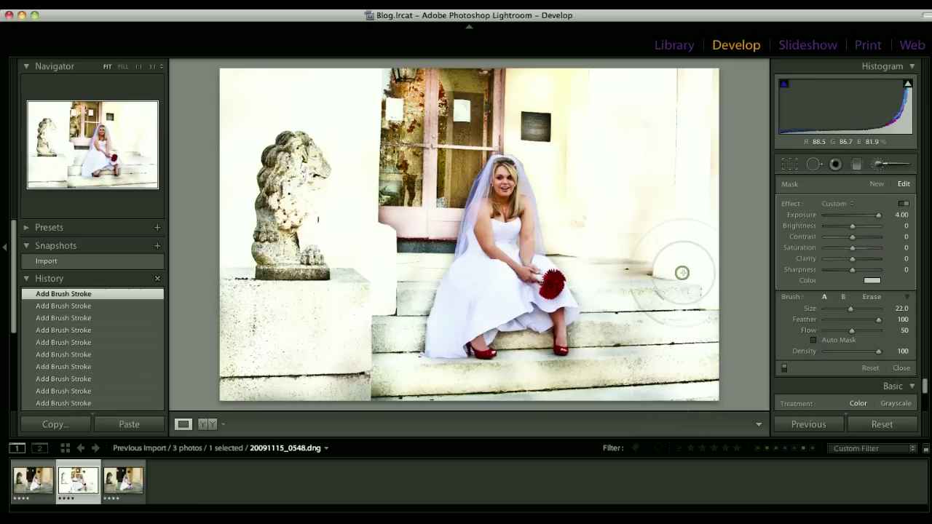
{"action": "mouse_move", "coordinate": [682, 272]}
{"action": "left_mouse_down"}
{"action": "mouse_move", "coordinate": [644, 107]}
{"action": "mouse_move", "coordinate": [705, 140]}
{"action": "mouse_move", "coordinate": [659, 94]}
{"action": "mouse_move", "coordinate": [539, 66]}
{"action": "mouse_move", "coordinate": [588, 95]}
{"action": "mouse_move", "coordinate": [603, 187]}
{"action": "mouse_move", "coordinate": [656, 329]}
{"action": "mouse_move", "coordinate": [634, 405]}
{"action": "mouse_move", "coordinate": [633, 360]}
{"action": "left_mouse_up"}
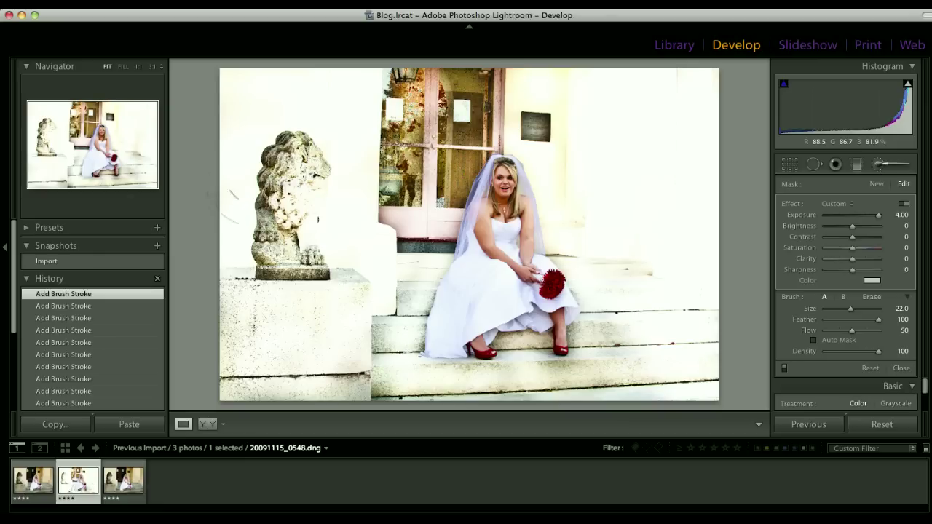
{"action": "key", "text": "]"}
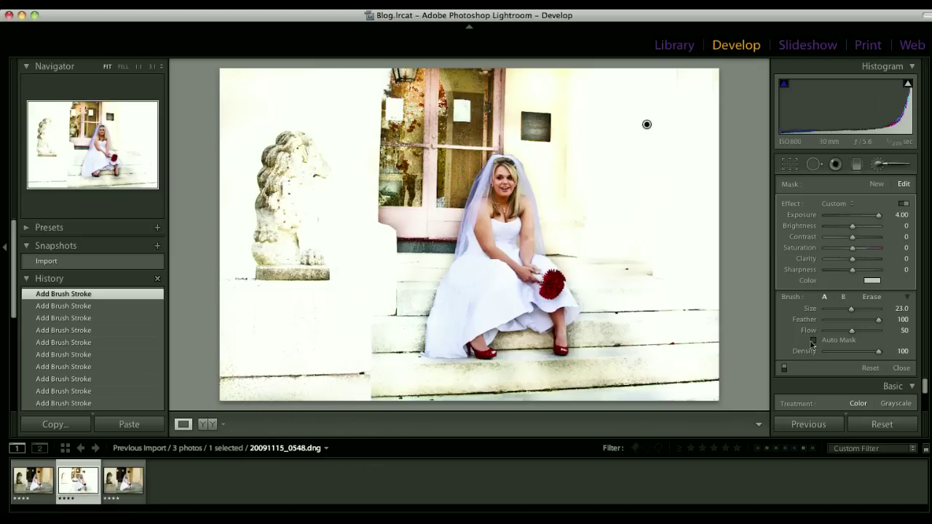
Step: Turn Auto Mask back on and paint the missed parts of the stone steps near the bride with a smaller brush
{"action": "scroll", "coordinate": [641, 351], "scroll_direction": "down", "scroll_amount": 5}
{"action": "mouse_move", "coordinate": [622, 346]}
{"action": "left_mouse_down"}
{"action": "mouse_move", "coordinate": [600, 335]}
{"action": "mouse_move", "coordinate": [620, 350]}
{"action": "left_mouse_up"}
{"action": "mouse_move", "coordinate": [553, 384]}
{"action": "left_mouse_down"}
{"action": "mouse_move", "coordinate": [591, 345]}
{"action": "mouse_move", "coordinate": [564, 352]}
{"action": "mouse_move", "coordinate": [552, 386]}
{"action": "mouse_move", "coordinate": [546, 359]}
{"action": "mouse_move", "coordinate": [510, 376]}
{"action": "mouse_move", "coordinate": [508, 386]}
{"action": "mouse_move", "coordinate": [457, 368]}
{"action": "mouse_move", "coordinate": [419, 376]}
{"action": "mouse_move", "coordinate": [362, 333]}
{"action": "mouse_move", "coordinate": [362, 348]}
{"action": "left_mouse_up"}
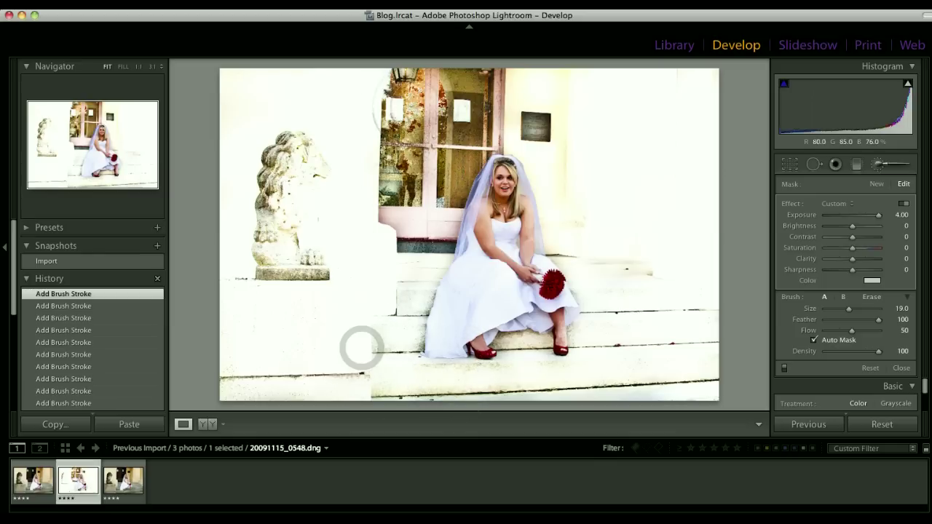
{"action": "key", "text": "bracketright"}
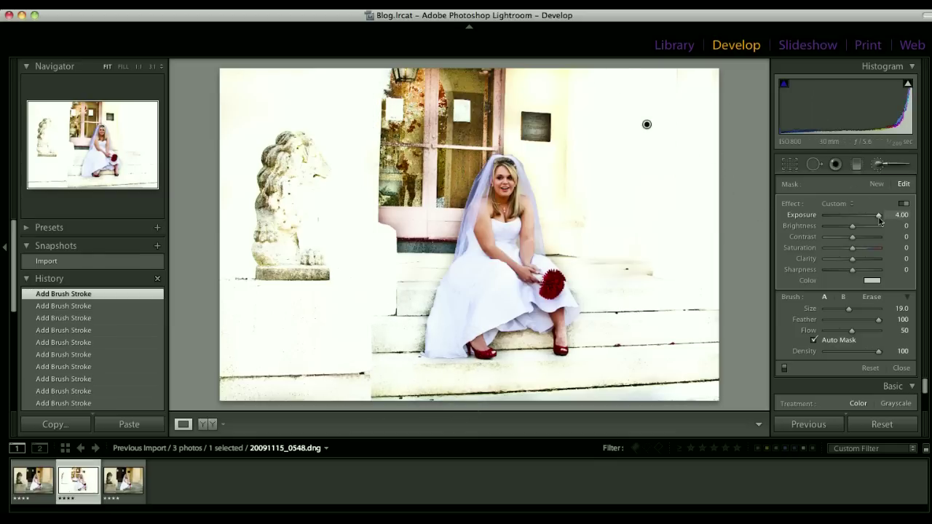
Step: Set the mask's exposure to -0.05 and saturation to -100, and paint over the still-colored spots on the doors and walls
{"action": "left_click_drag", "start_coordinate": [879, 221], "coordinate": [853, 222]}
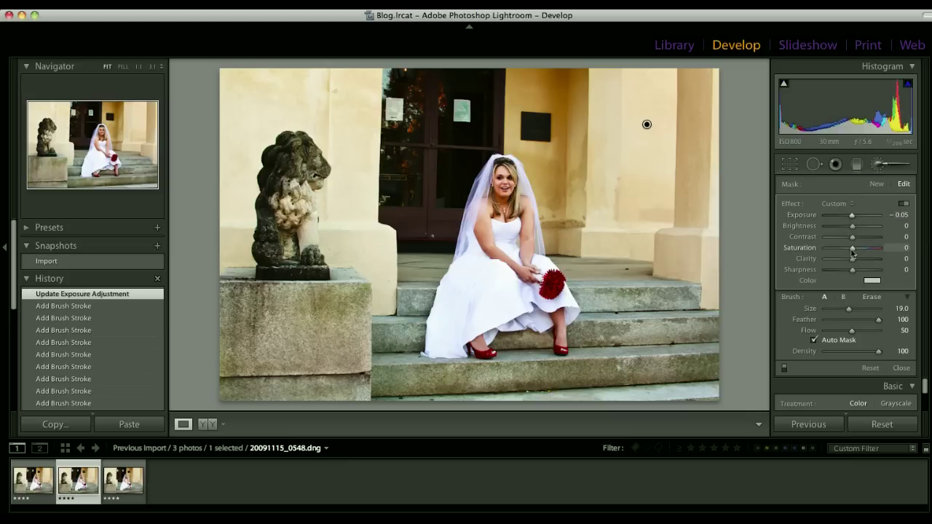
{"action": "left_click_drag", "start_coordinate": [839, 253], "coordinate": [796, 254]}
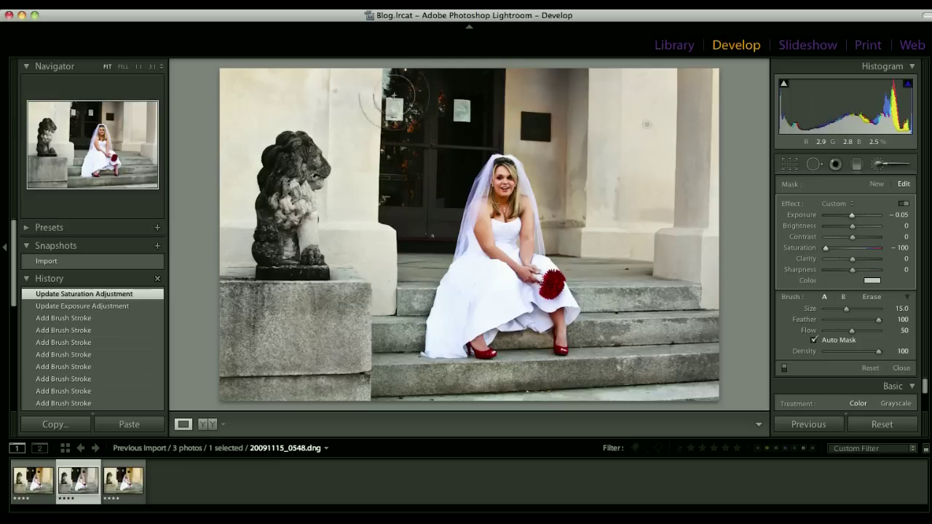
{"action": "mouse_move", "coordinate": [393, 129]}
{"action": "left_mouse_down"}
{"action": "mouse_move", "coordinate": [339, 97]}
{"action": "mouse_move", "coordinate": [264, 85]}
{"action": "mouse_move", "coordinate": [559, 101]}
{"action": "left_mouse_up"}
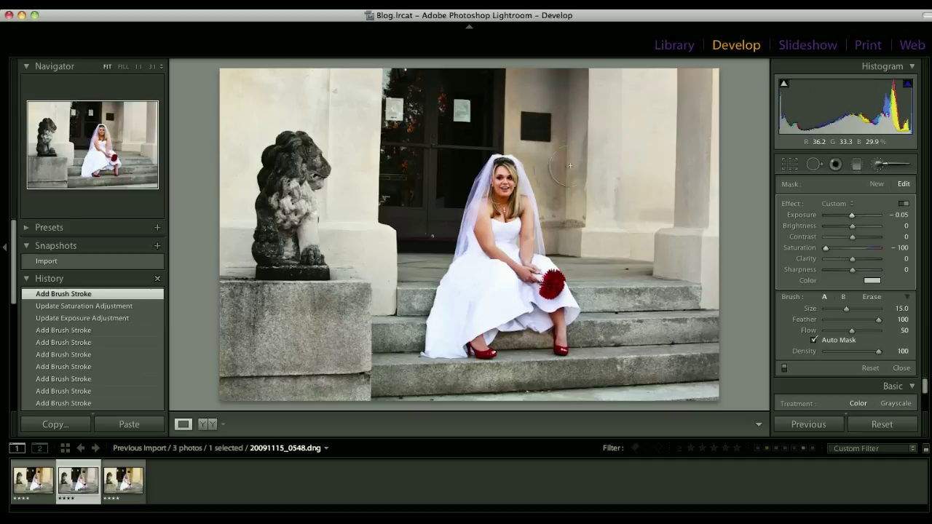
{"action": "left_click_drag", "start_coordinate": [658, 247], "coordinate": [664, 246]}
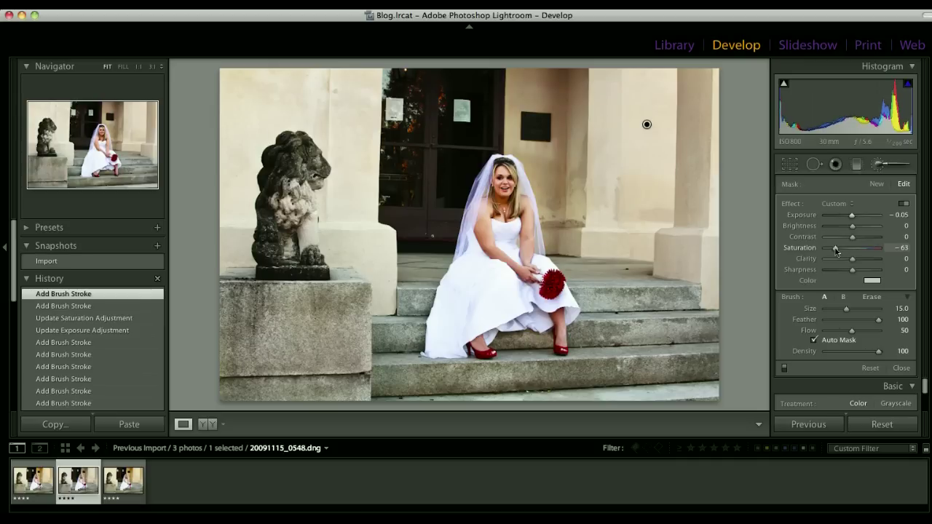
Step: Set the mask's saturation to -61, contrast to -95 and brightness to -48, and close the Adjustment Brush
{"action": "mouse_move", "coordinate": [833, 251]}
{"action": "left_mouse_down"}
{"action": "mouse_move", "coordinate": [825, 241]}
{"action": "mouse_move", "coordinate": [839, 238]}
{"action": "left_mouse_up"}
{"action": "left_click_drag", "start_coordinate": [853, 231], "coordinate": [846, 231]}
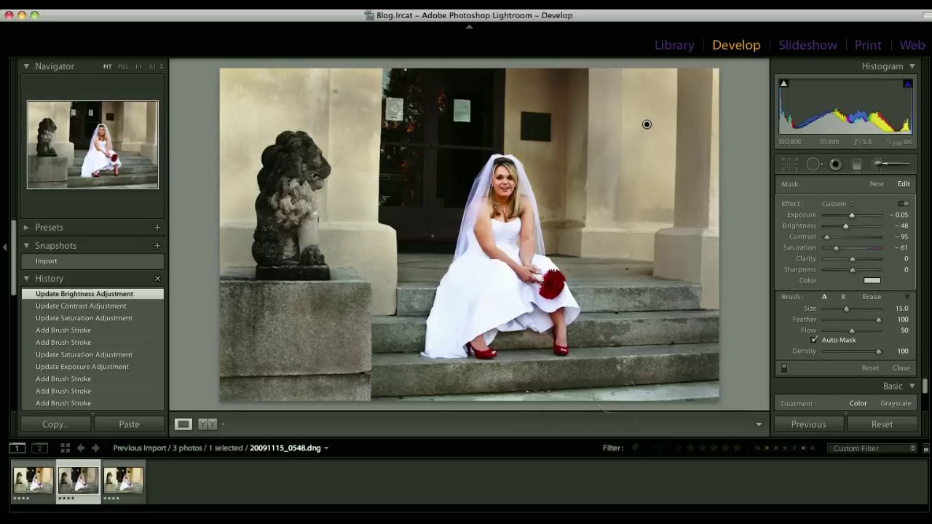
{"action": "left_click", "coordinate": [902, 369]}
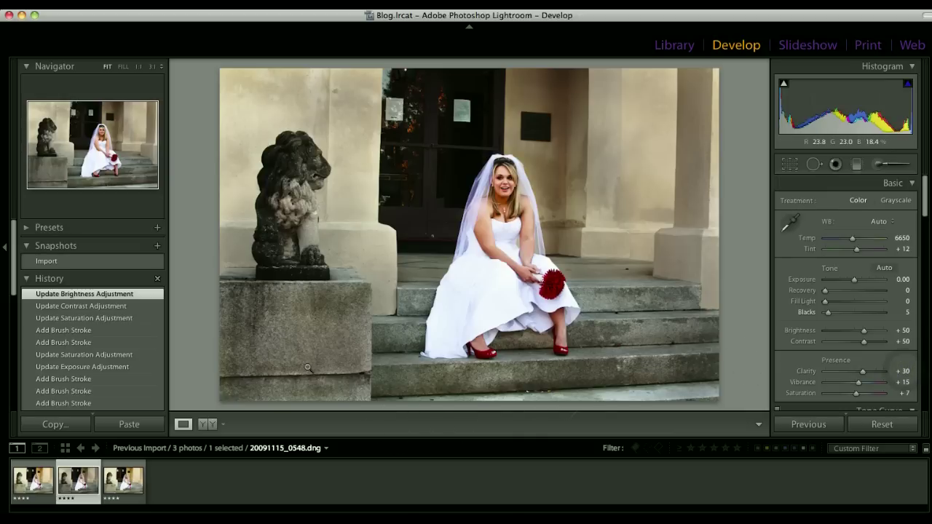
Step: Open the other, unedited virtual copy as a Smart Object in Photoshop
{"action": "left_click", "coordinate": [119, 486]}
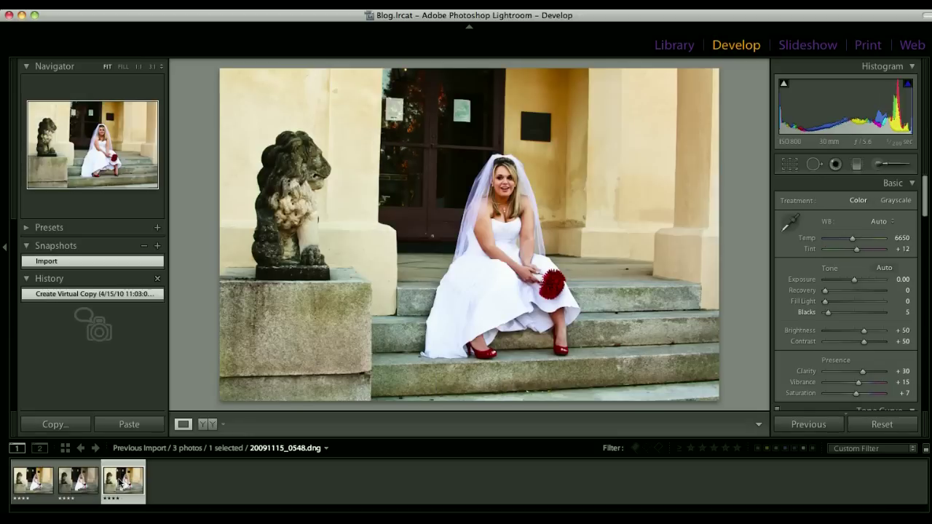
{"action": "right_click", "coordinate": [120, 485]}
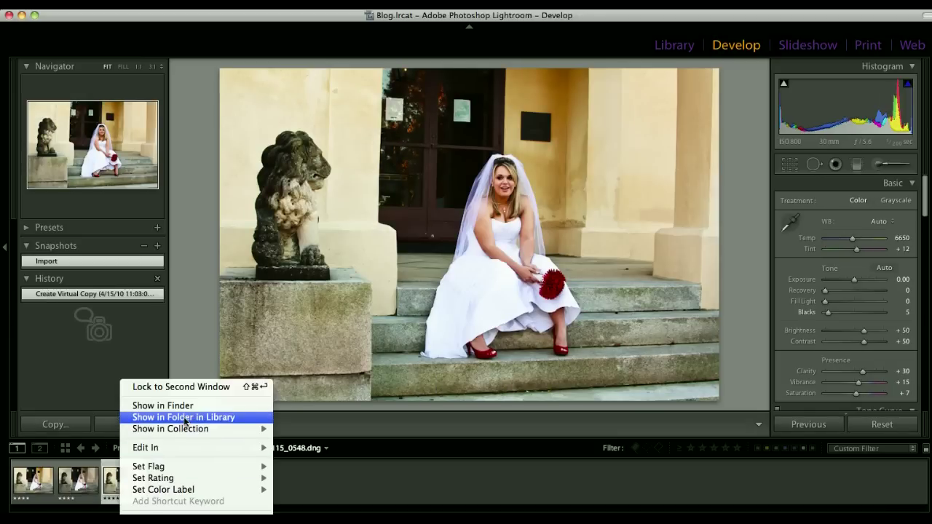
{"action": "mouse_move", "coordinate": [189, 448]}
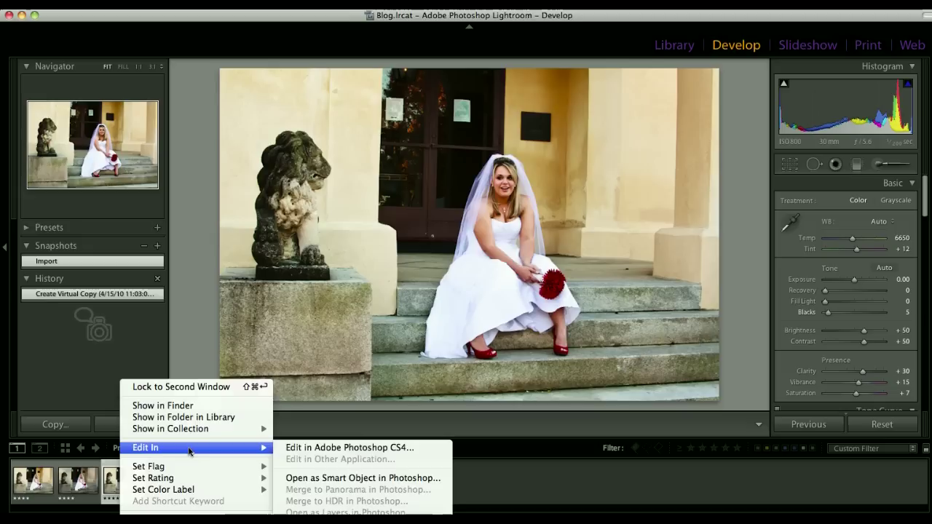
{"action": "left_click", "coordinate": [343, 478]}
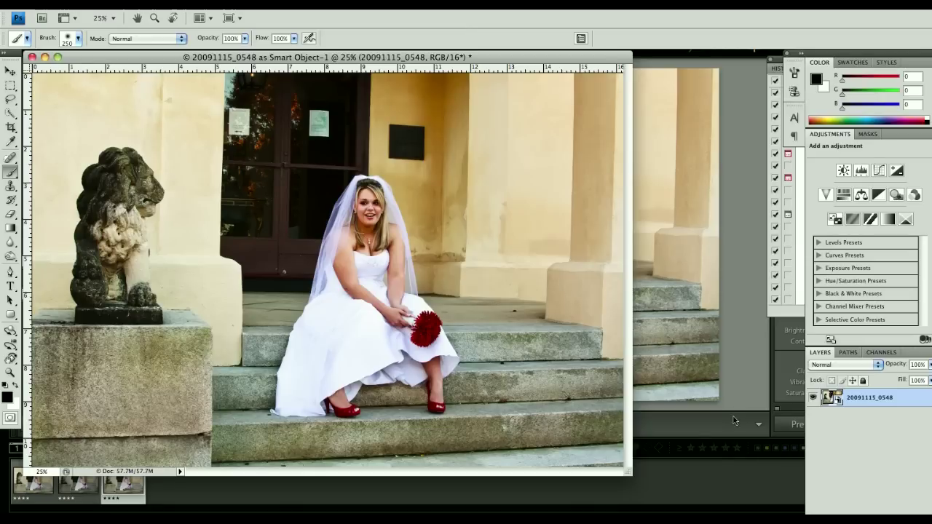
Step: Duplicate the photo layer as an independent new smart object via copy, and select the original layer beneath it
{"action": "right_click", "coordinate": [856, 399]}
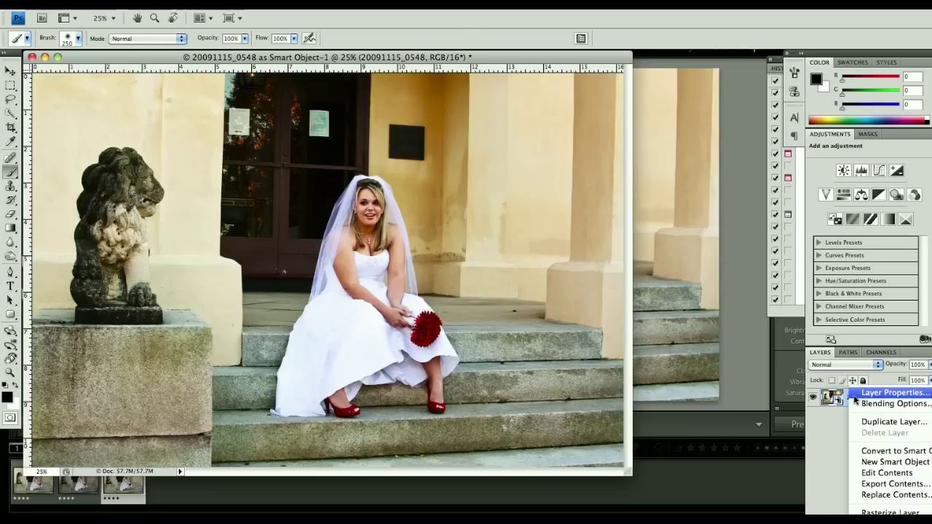
{"action": "left_click", "coordinate": [884, 462]}
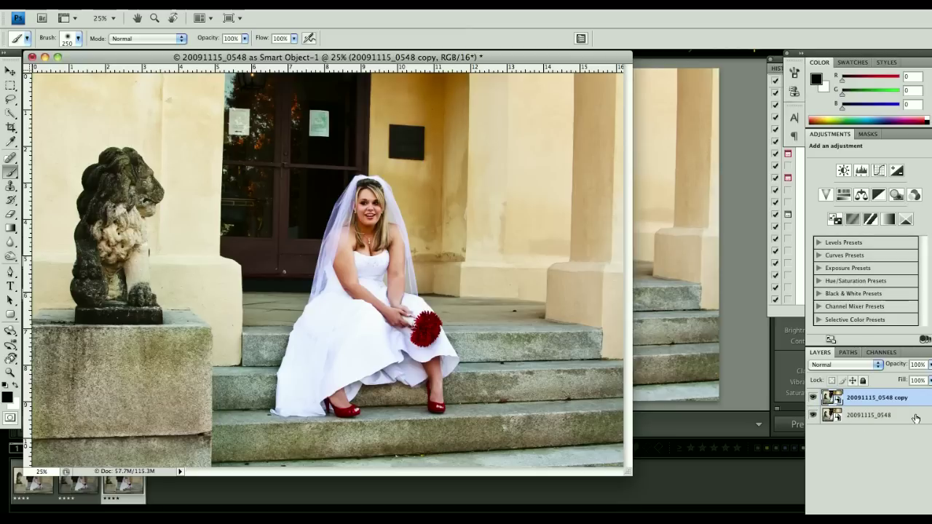
{"action": "left_click", "coordinate": [883, 416]}
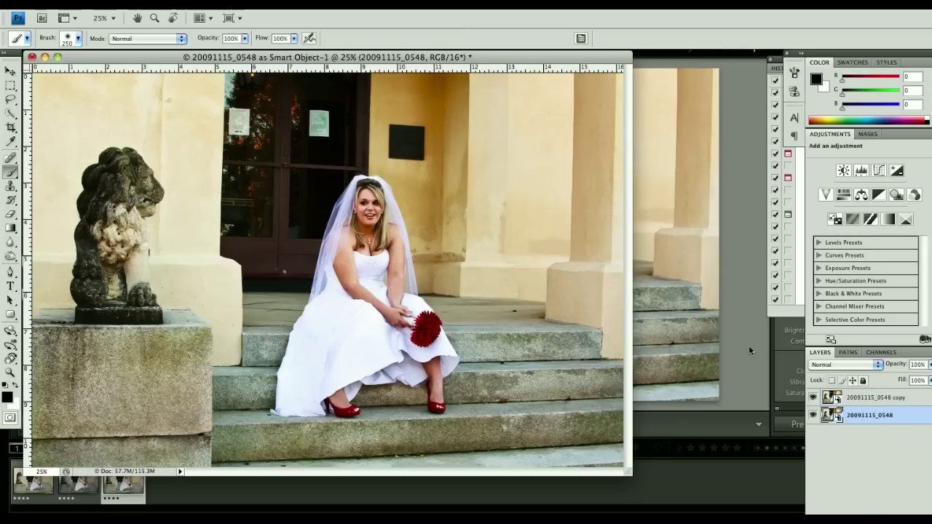
Step: Open the copied smart object layer in Camera Raw and convert it to grayscale in the HSL / Grayscale settings
{"action": "left_click", "coordinate": [829, 397]}
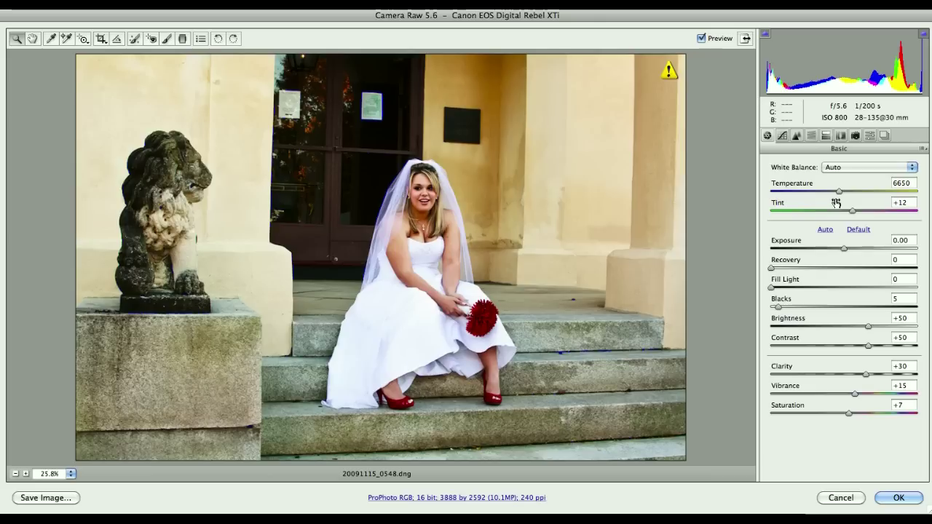
{"action": "left_click", "coordinate": [811, 136]}
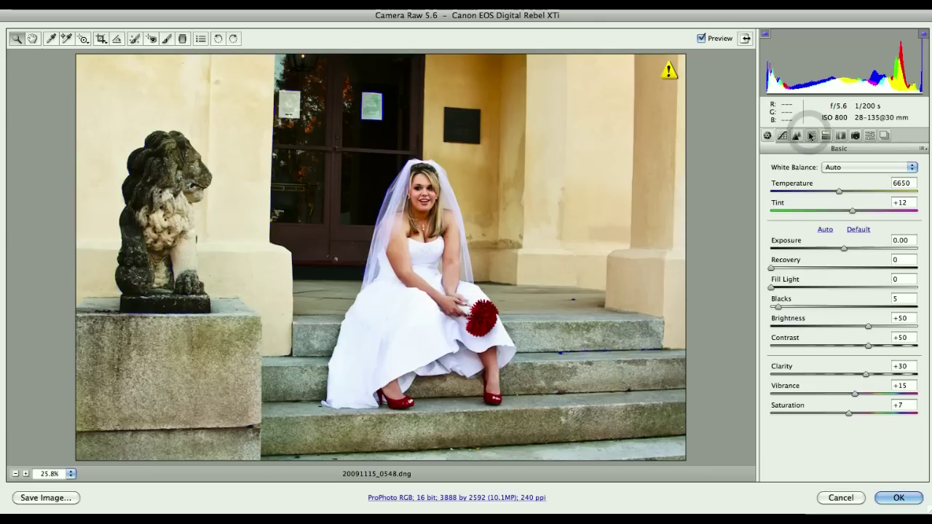
{"action": "left_click", "coordinate": [796, 138]}
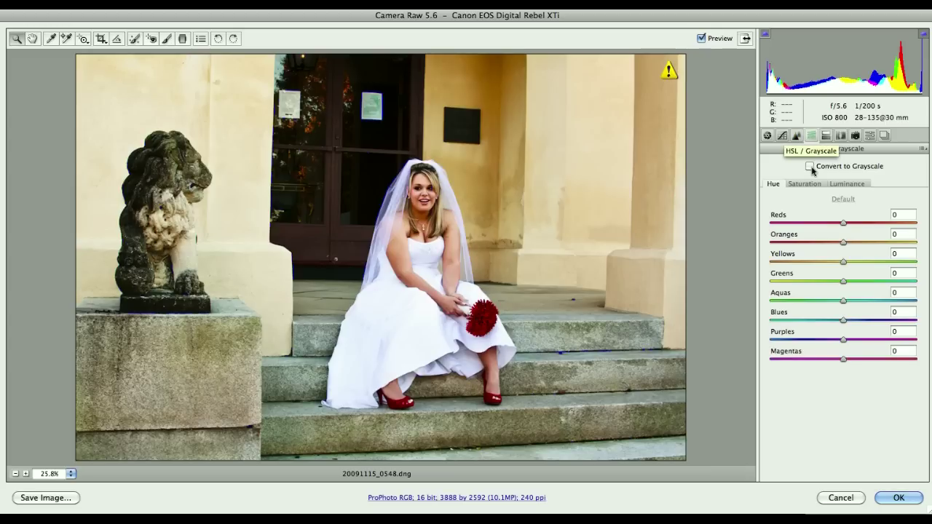
{"action": "left_click", "coordinate": [810, 168]}
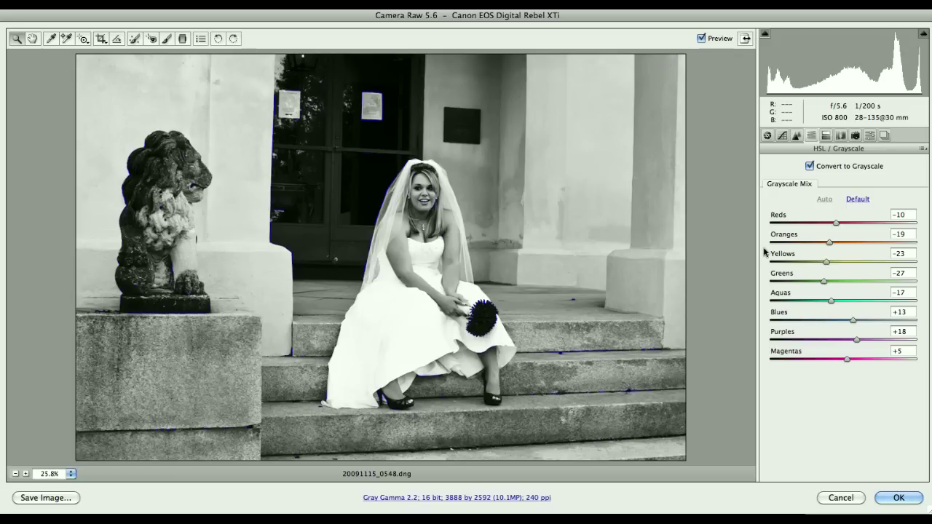
Step: Set the grayscale mix to Reds 0, Oranges -34, Yellows +18, Greens +48 and Blues -50
{"action": "left_click_drag", "start_coordinate": [828, 264], "coordinate": [856, 264]}
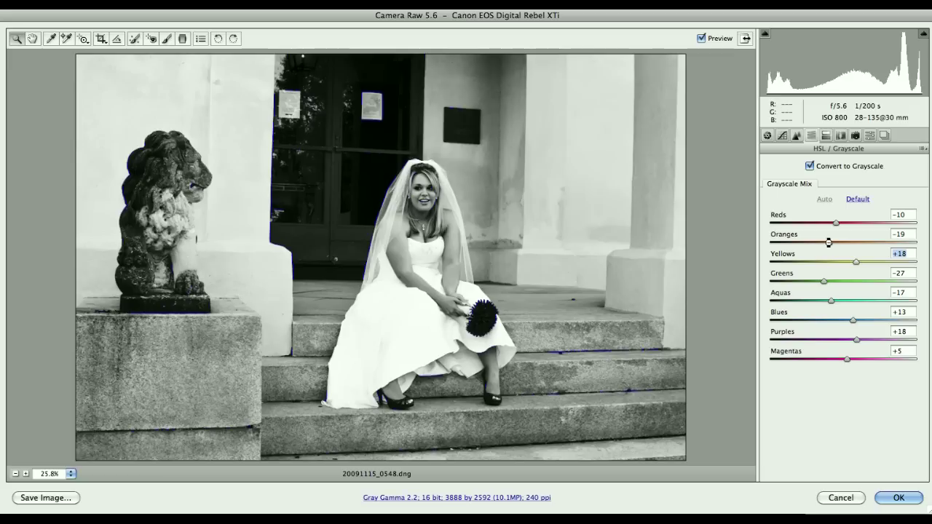
{"action": "left_click_drag", "start_coordinate": [829, 242], "coordinate": [818, 246]}
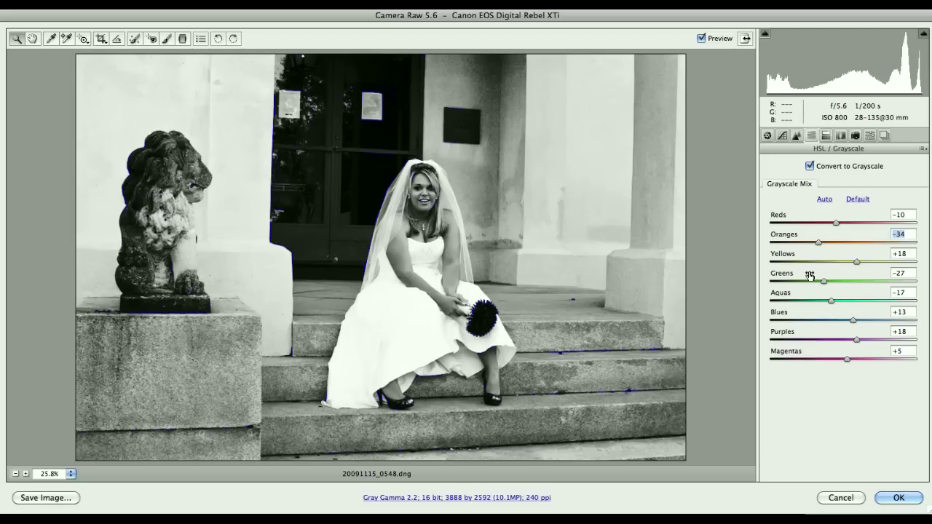
{"action": "left_click", "coordinate": [837, 224]}
{"action": "mouse_move", "coordinate": [836, 224]}
{"action": "left_mouse_down"}
{"action": "mouse_move", "coordinate": [807, 227]}
{"action": "mouse_move", "coordinate": [870, 226]}
{"action": "mouse_move", "coordinate": [844, 227]}
{"action": "left_mouse_up"}
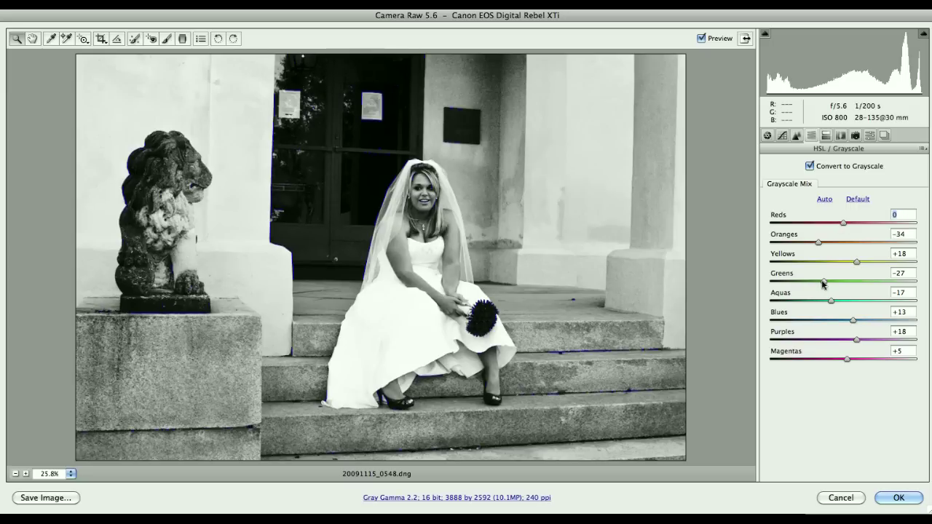
{"action": "left_click_drag", "start_coordinate": [824, 283], "coordinate": [876, 292]}
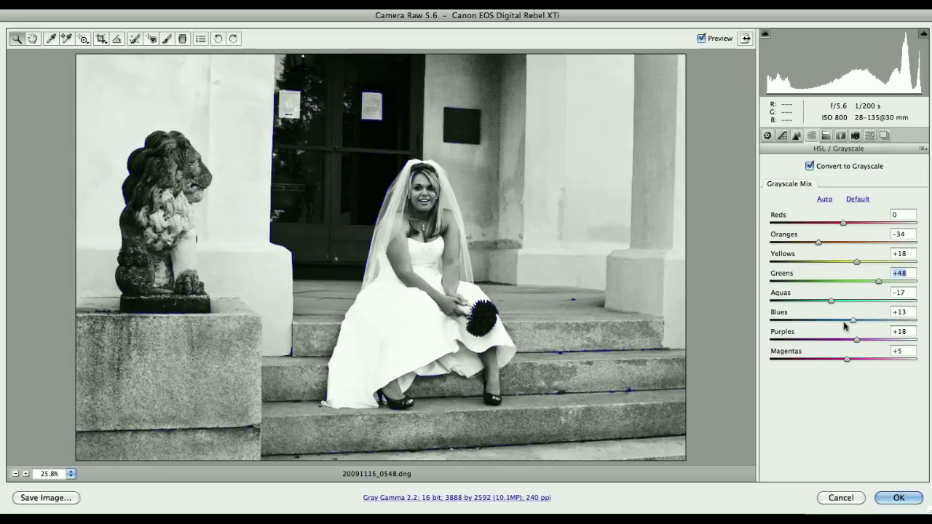
{"action": "left_click_drag", "start_coordinate": [854, 324], "coordinate": [808, 326]}
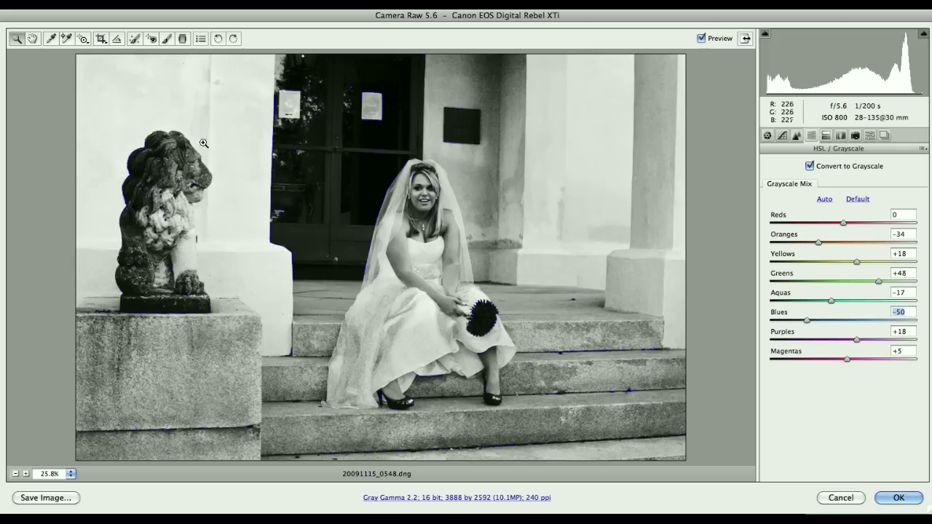
{"action": "left_click_drag", "start_coordinate": [860, 262], "coordinate": [801, 245]}
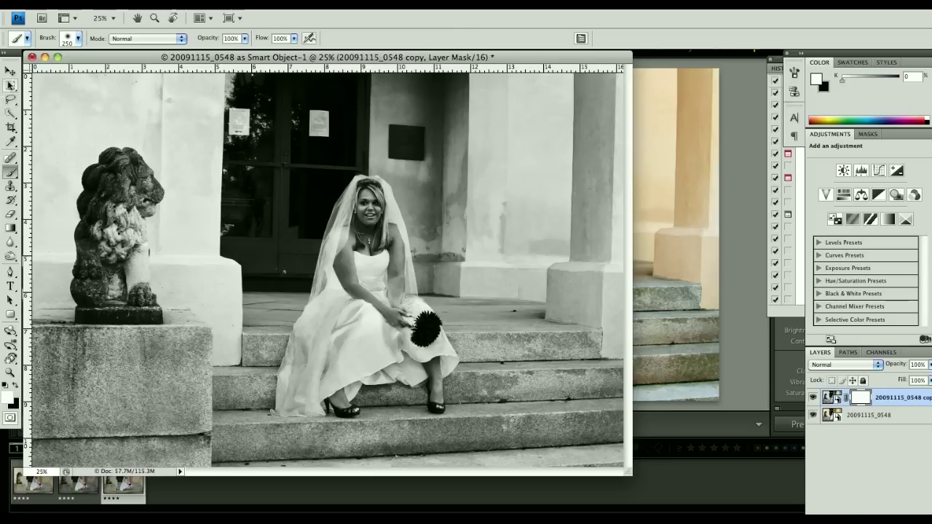
Step: Select the bride with the Quick Selection tool, temporarily moving the grayscale layer beneath the colour layer to check the edges with a 50 px brush
{"action": "left_click", "coordinate": [11, 112]}
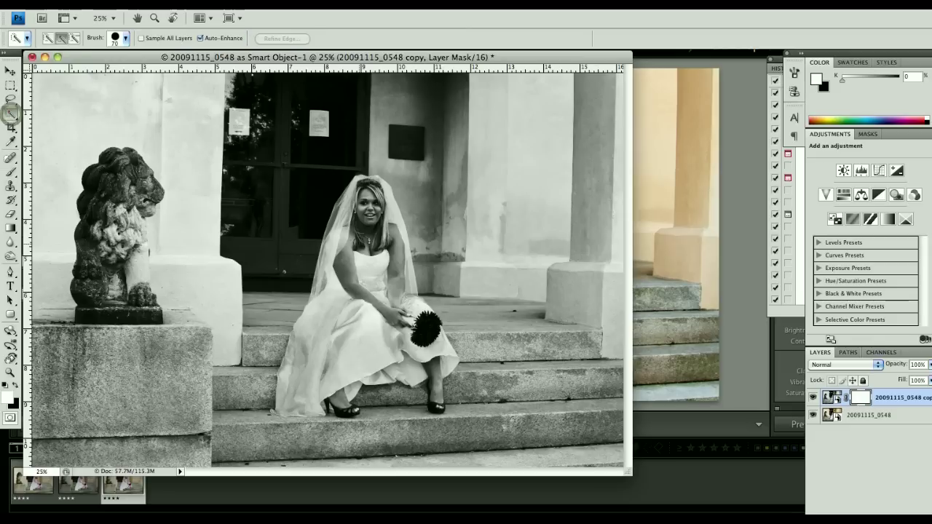
{"action": "mouse_move", "coordinate": [390, 205]}
{"action": "left_mouse_down"}
{"action": "mouse_move", "coordinate": [412, 332]}
{"action": "mouse_move", "coordinate": [448, 386]}
{"action": "mouse_move", "coordinate": [436, 406]}
{"action": "mouse_move", "coordinate": [426, 379]}
{"action": "mouse_move", "coordinate": [404, 365]}
{"action": "mouse_move", "coordinate": [364, 373]}
{"action": "mouse_move", "coordinate": [331, 399]}
{"action": "mouse_move", "coordinate": [339, 405]}
{"action": "mouse_move", "coordinate": [348, 328]}
{"action": "mouse_move", "coordinate": [307, 397]}
{"action": "mouse_move", "coordinate": [306, 306]}
{"action": "mouse_move", "coordinate": [340, 286]}
{"action": "left_mouse_up"}
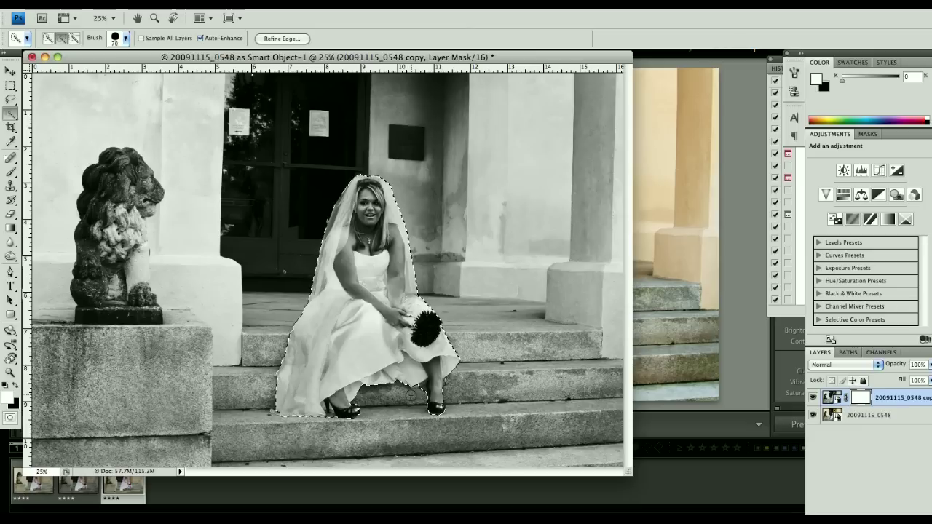
{"action": "key", "text": "super+bracketleft"}
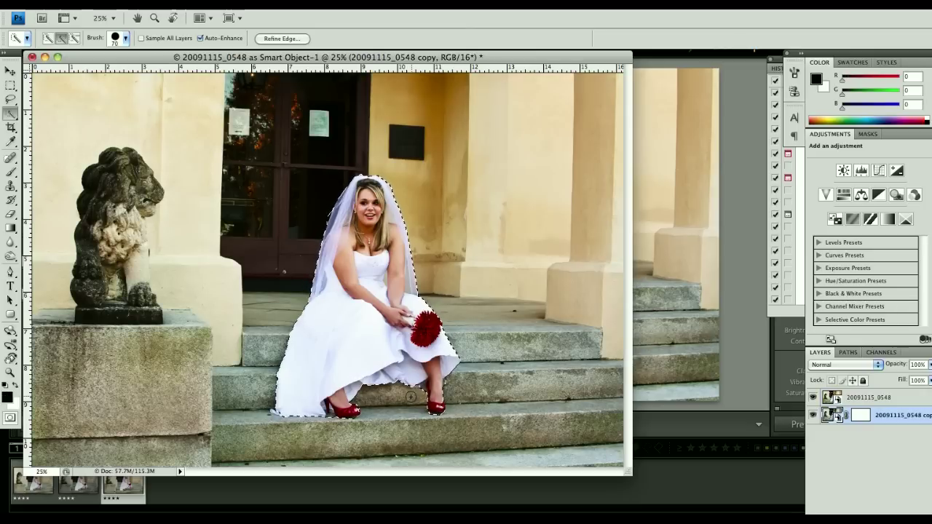
{"action": "key", "text": "bracketleft"}
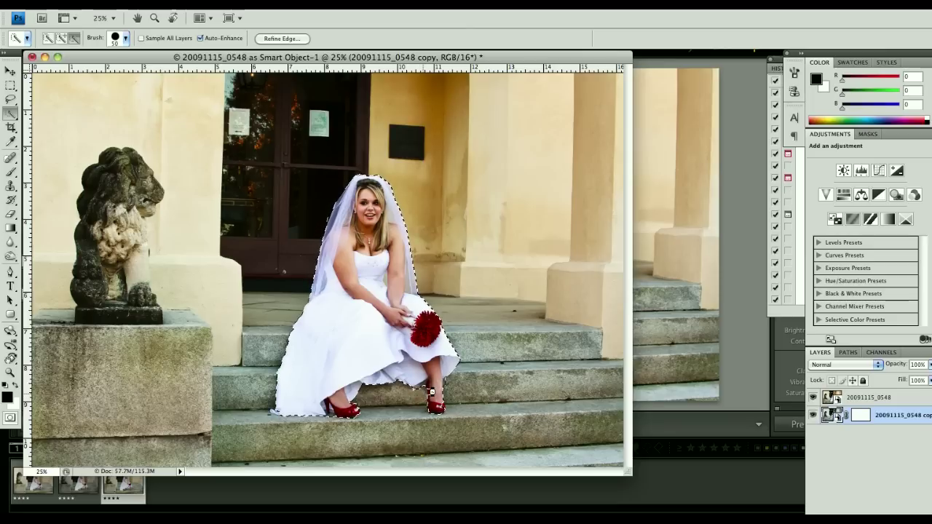
{"action": "key", "text": "alt"}
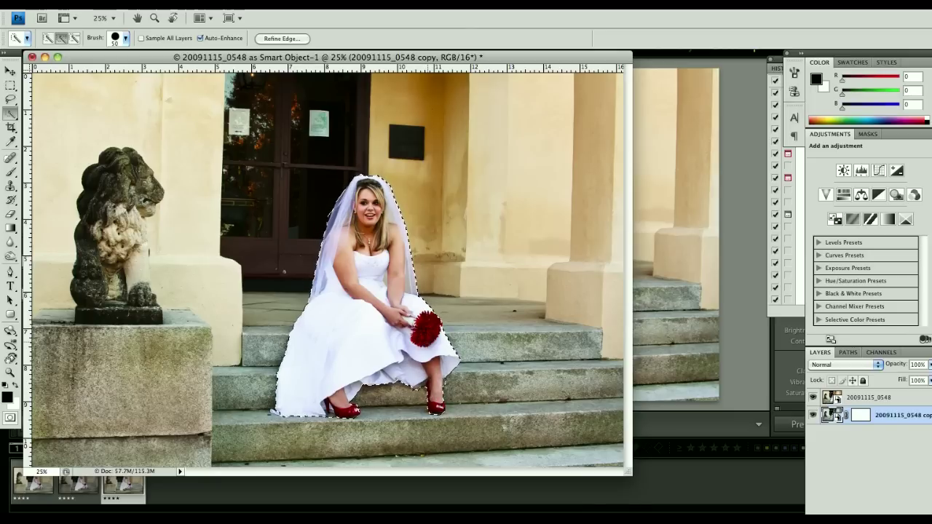
{"action": "key", "text": "super+bracketright"}
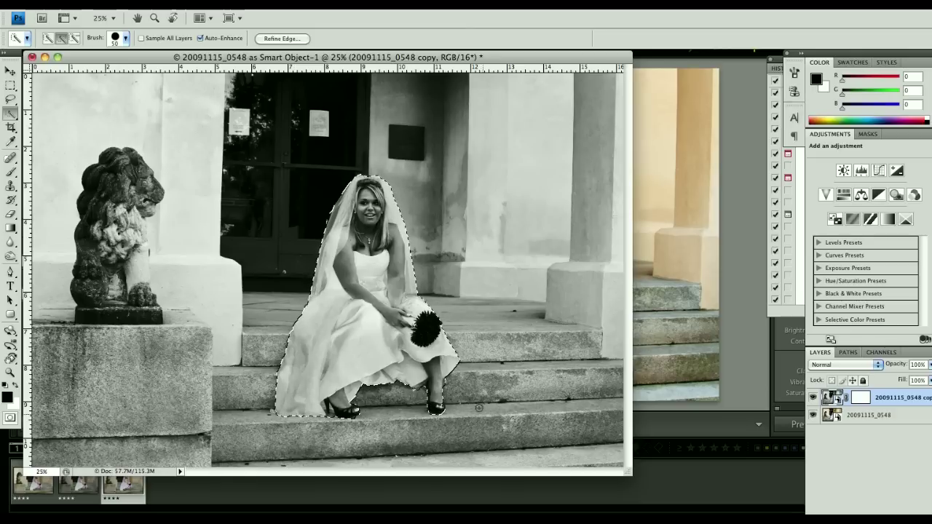
Step: Refine the edge of the bride selection with a 4.0 px feather and a contract/expand value of -8%
{"action": "left_click", "coordinate": [283, 39]}
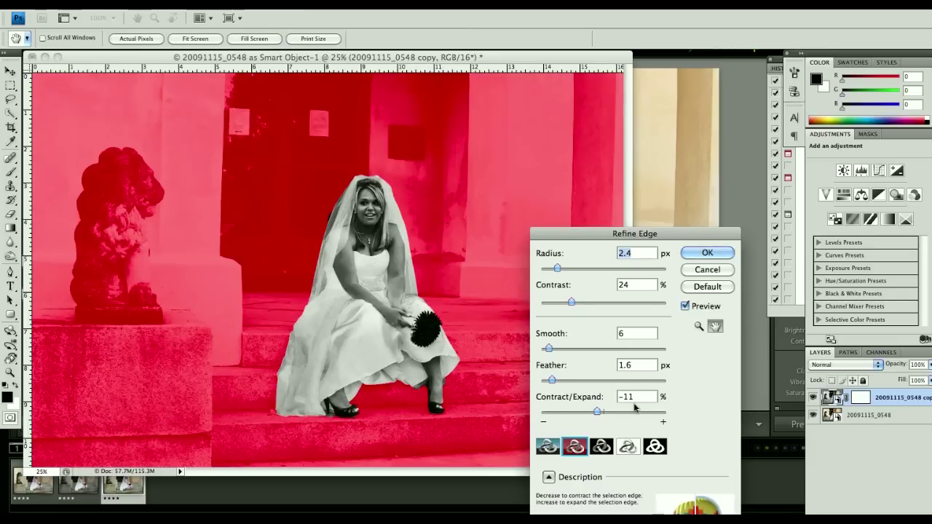
{"action": "mouse_move", "coordinate": [597, 412]}
{"action": "left_mouse_down"}
{"action": "mouse_move", "coordinate": [629, 412]}
{"action": "mouse_move", "coordinate": [589, 412]}
{"action": "mouse_move", "coordinate": [598, 412]}
{"action": "left_mouse_up"}
{"action": "left_click_drag", "start_coordinate": [551, 380], "coordinate": [568, 381]}
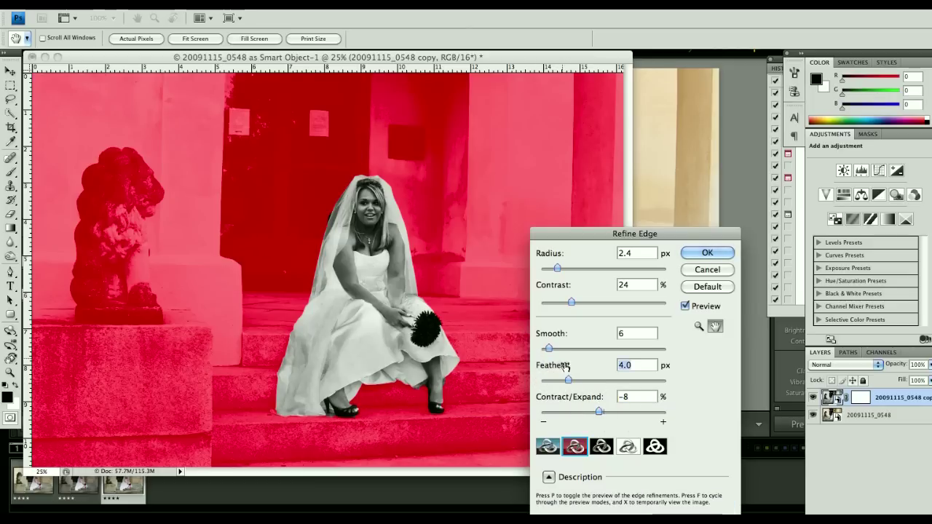
{"action": "left_click", "coordinate": [697, 254]}
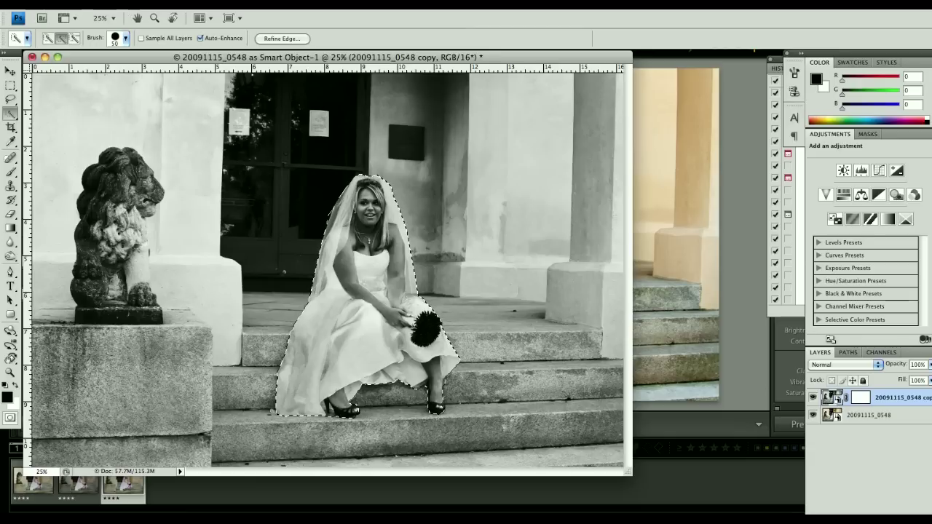
Step: Fill the selected bride area with black on the grayscale layer's mask, and clear the selection
{"action": "left_click", "coordinate": [99, 4]}
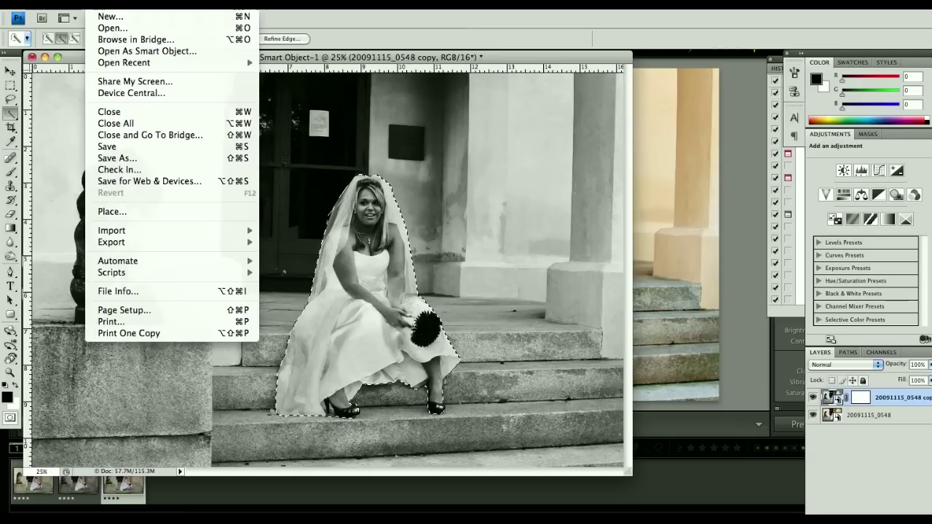
{"action": "mouse_move", "coordinate": [123, 4]}
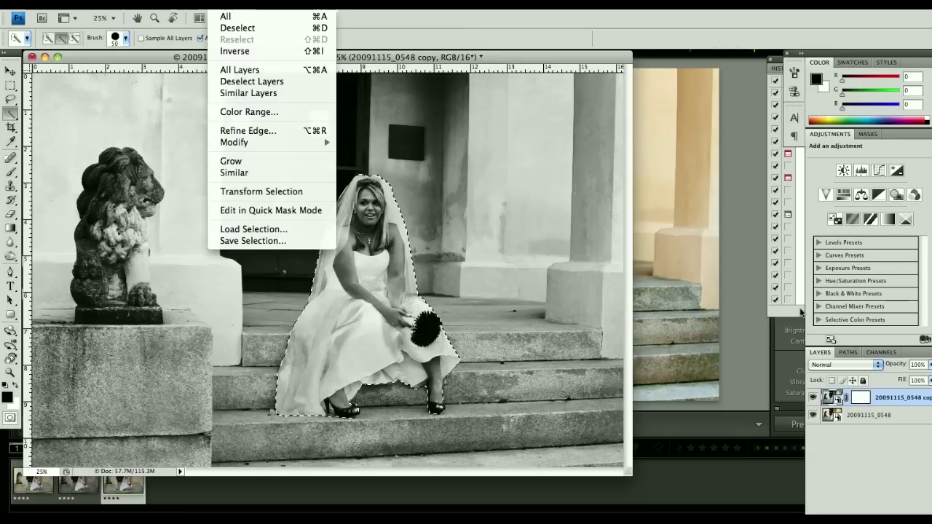
{"action": "left_click", "coordinate": [863, 400]}
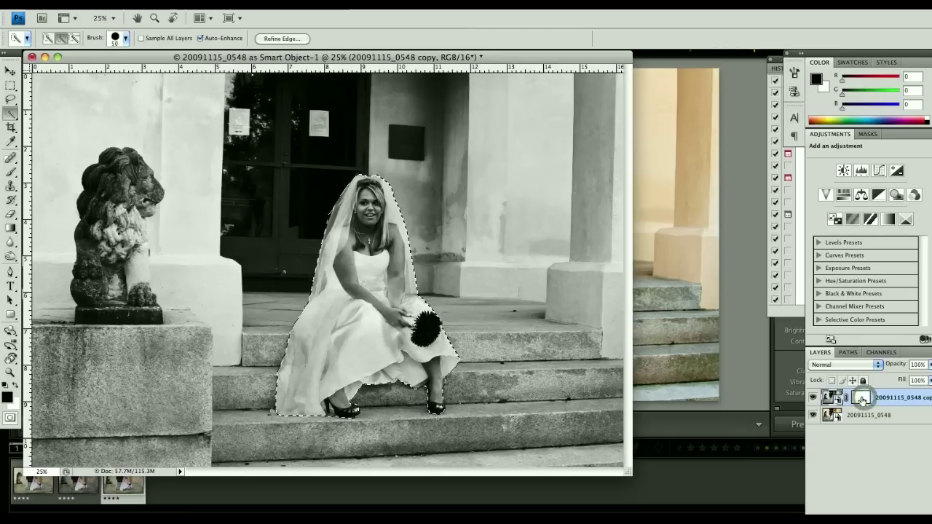
{"action": "left_click", "coordinate": [863, 399]}
{"action": "left_click", "coordinate": [123, 3]}
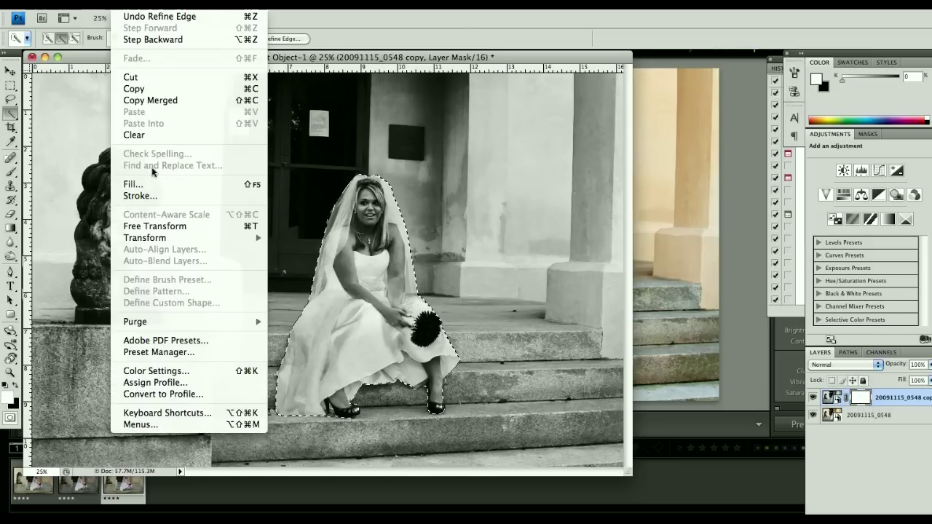
{"action": "left_click", "coordinate": [151, 186]}
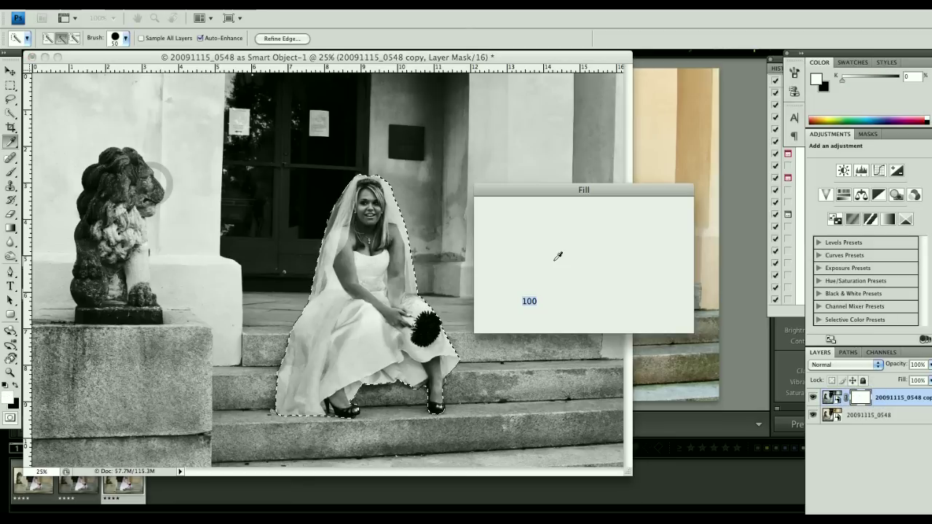
{"action": "key", "text": "Return"}
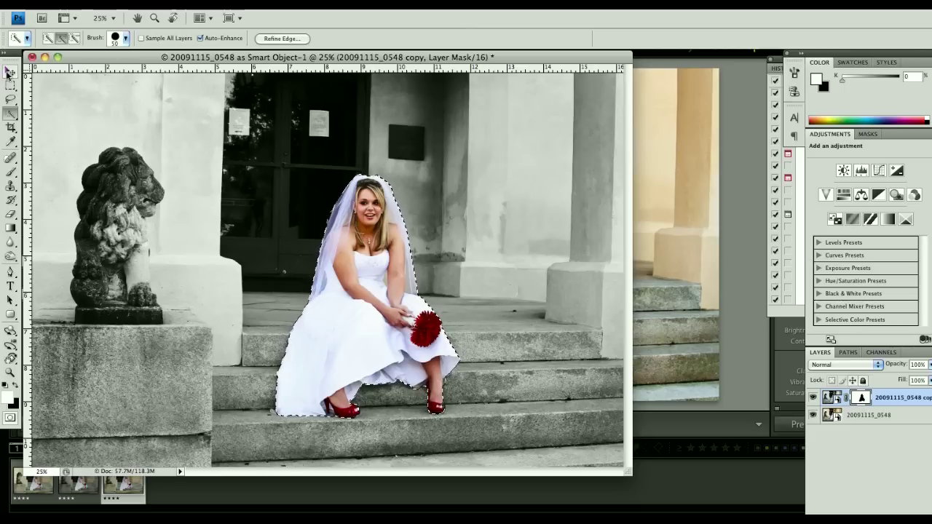
{"action": "left_click", "coordinate": [11, 85]}
{"action": "left_click", "coordinate": [241, 170]}
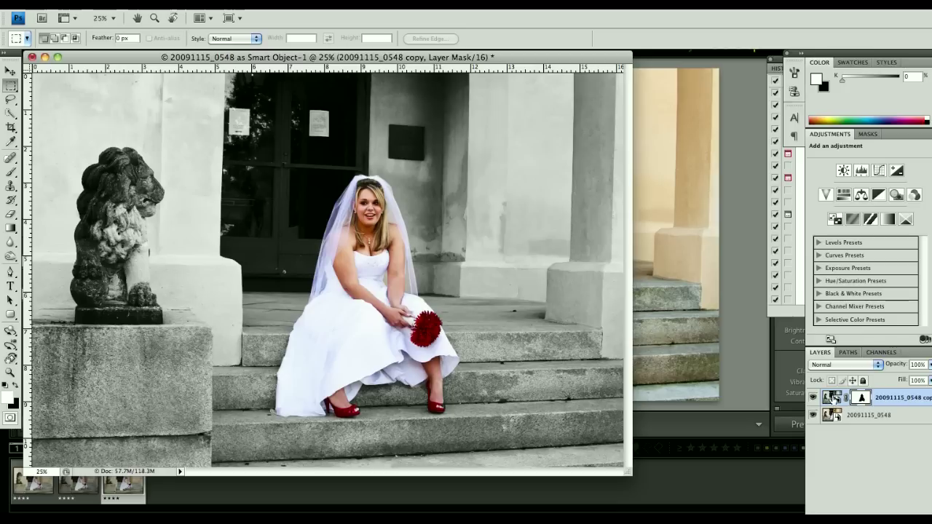
Step: Lower the opacity of the grayscale smart object layer to 70%
{"action": "left_click", "coordinate": [832, 399]}
{"action": "left_click_drag", "start_coordinate": [899, 370], "coordinate": [879, 366]}
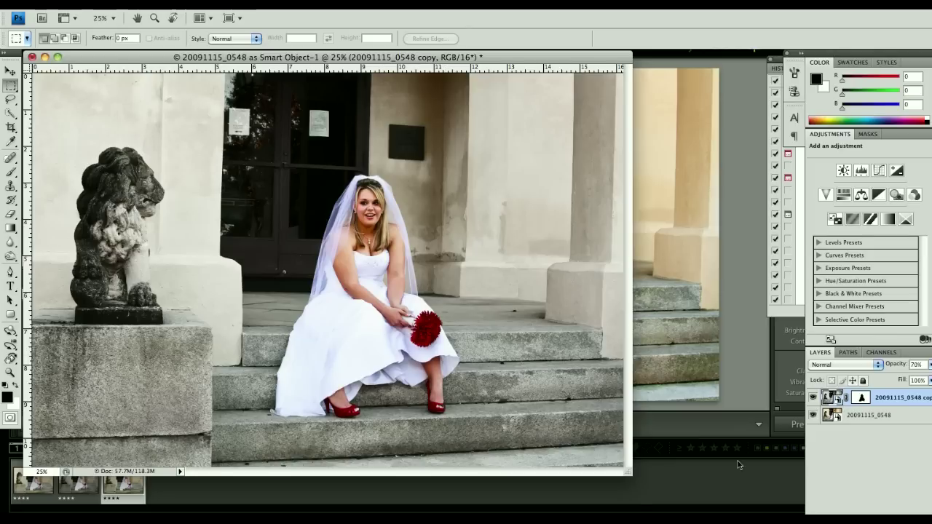
Step: Touch up the grayscale layer's mask around the bride's red shoes with black and a 70 px brush
{"action": "left_click", "coordinate": [862, 399]}
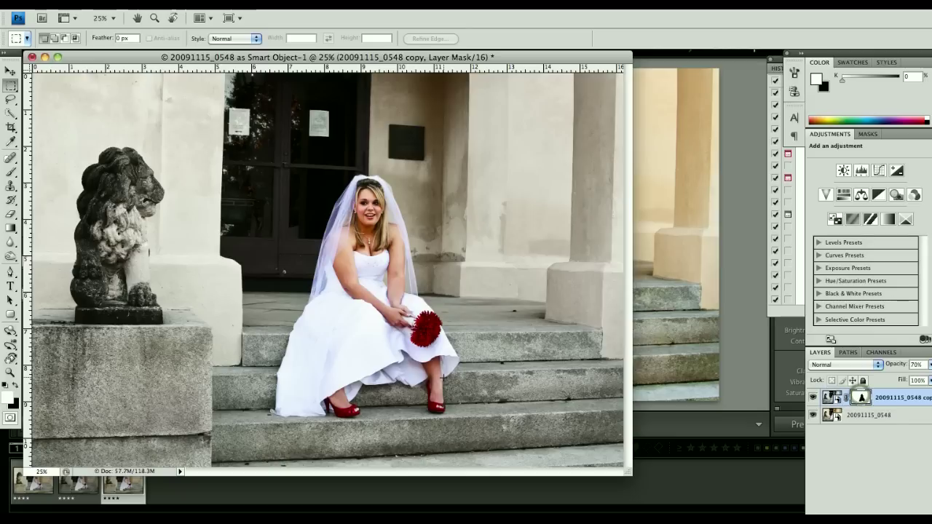
{"action": "left_click", "coordinate": [10, 171]}
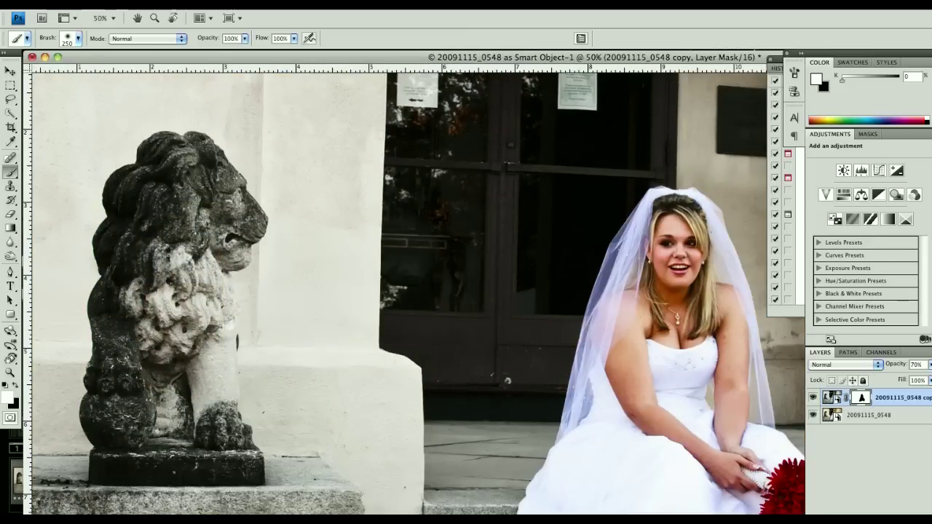
{"action": "left_click_drag", "start_coordinate": [805, 508], "coordinate": [690, 507]}
{"action": "scroll", "coordinate": [640, 409], "scroll_direction": "down", "scroll_amount": 5}
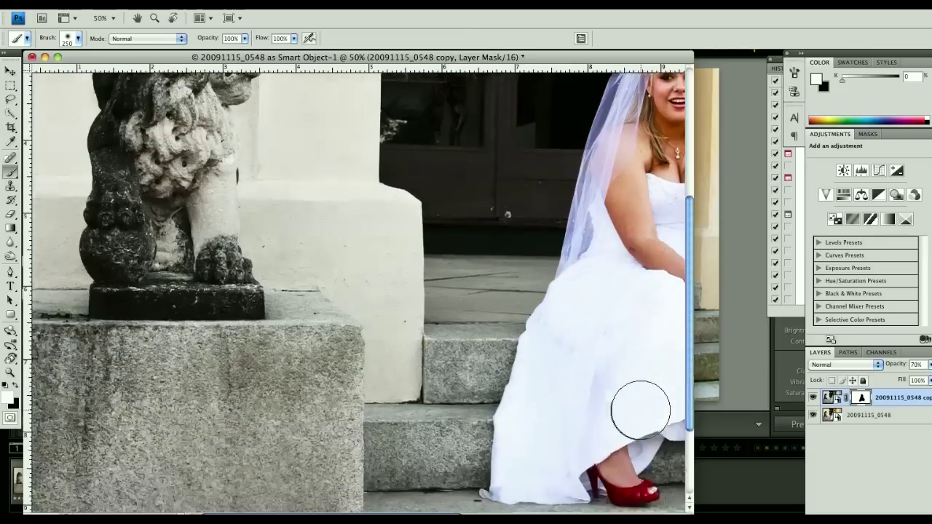
{"action": "scroll", "coordinate": [641, 409], "scroll_direction": "right", "scroll_amount": 5}
{"action": "scroll", "coordinate": [610, 442], "scroll_direction": "right", "scroll_amount": 5}
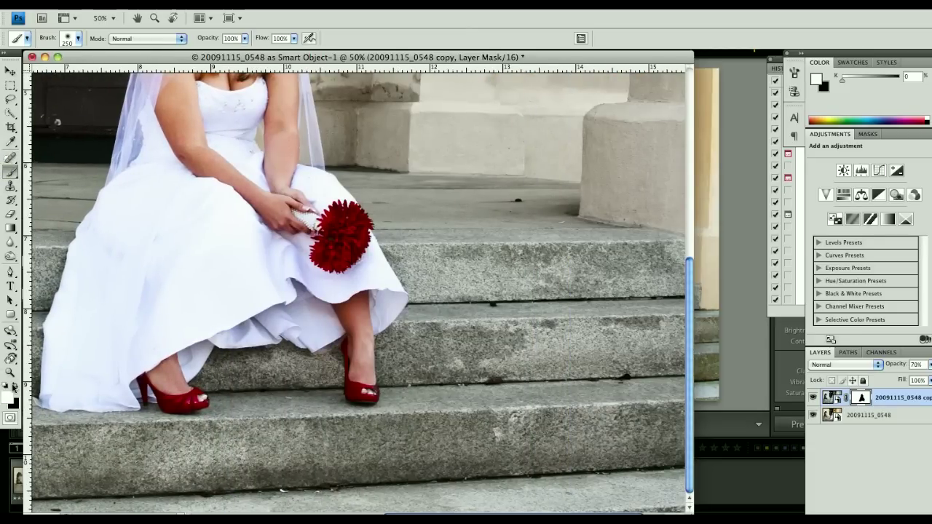
{"action": "left_click", "coordinate": [15, 385]}
{"action": "key", "text": "bracketleft"}
{"action": "key", "text": "bracketleft"}
{"action": "key", "text": "bracketleft"}
{"action": "key", "text": "bracketleft"}
{"action": "key", "text": "bracketleft"}
{"action": "key", "text": "bracketleft"}
{"action": "key", "text": "bracketleft"}
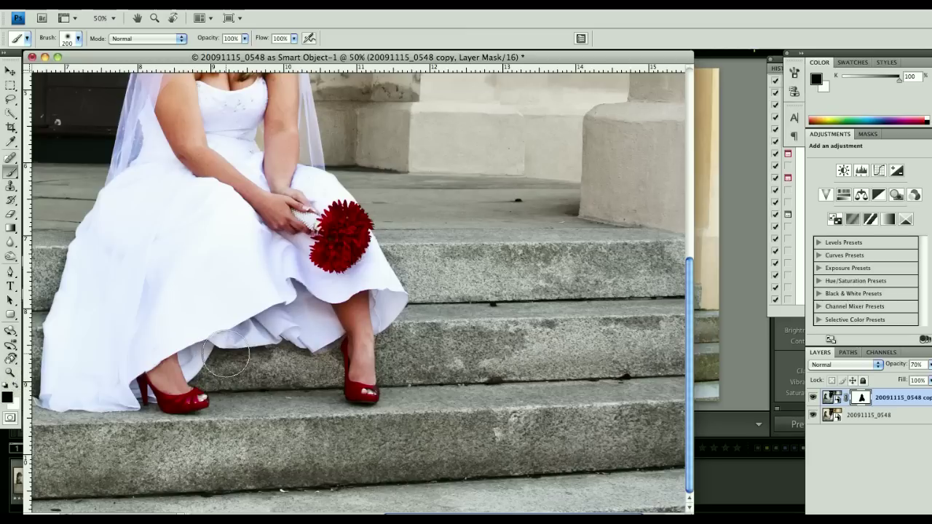
{"action": "key", "text": "bracketleft"}
{"action": "left_click", "coordinate": [369, 381]}
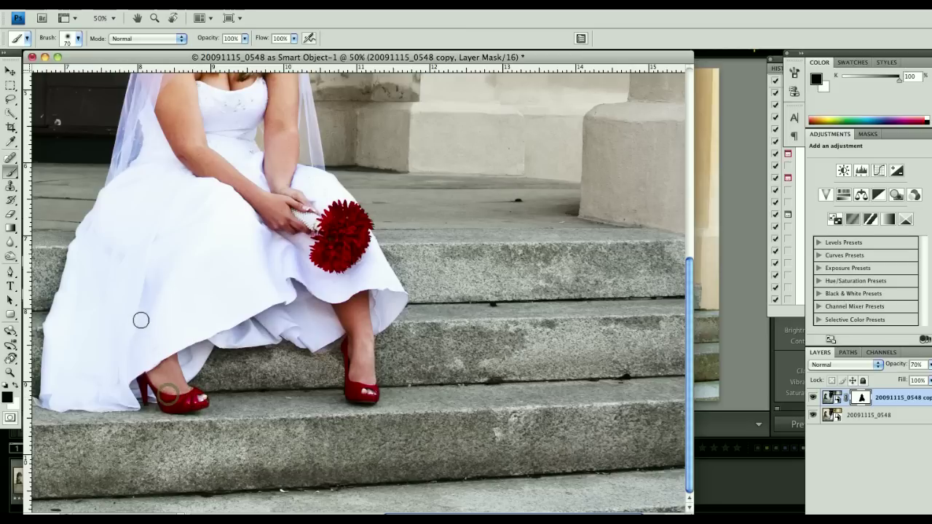
{"action": "key", "text": "super+plus"}
{"action": "scroll", "coordinate": [148, 322], "scroll_direction": "down", "scroll_amount": 3}
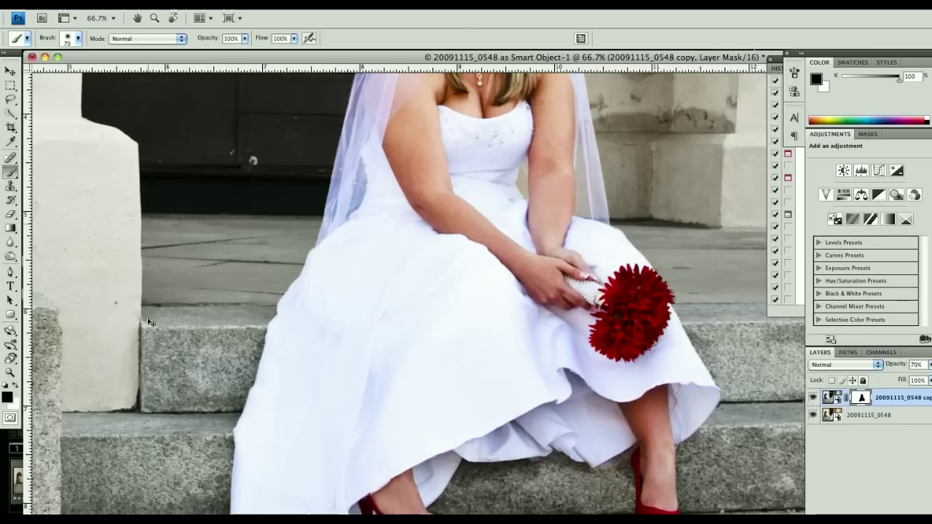
{"action": "key", "text": "super+minus"}
{"action": "key", "text": "super+minus"}
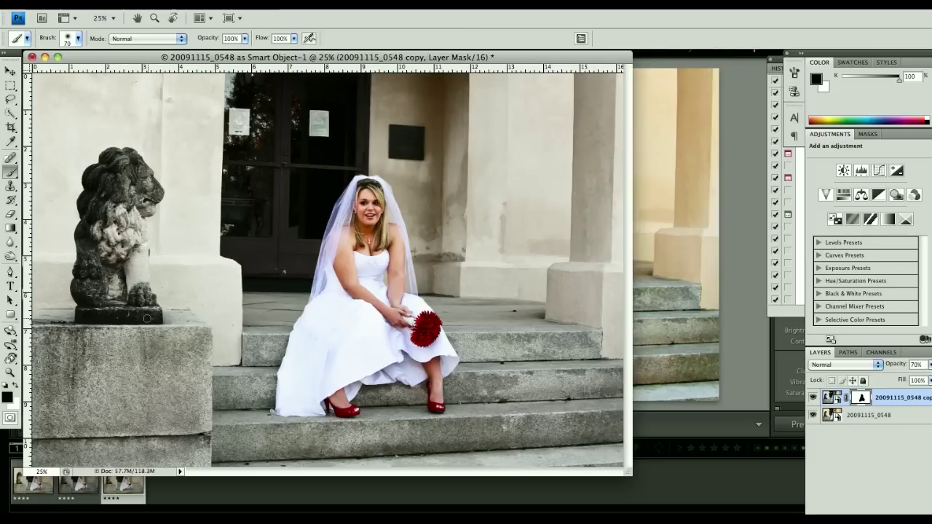